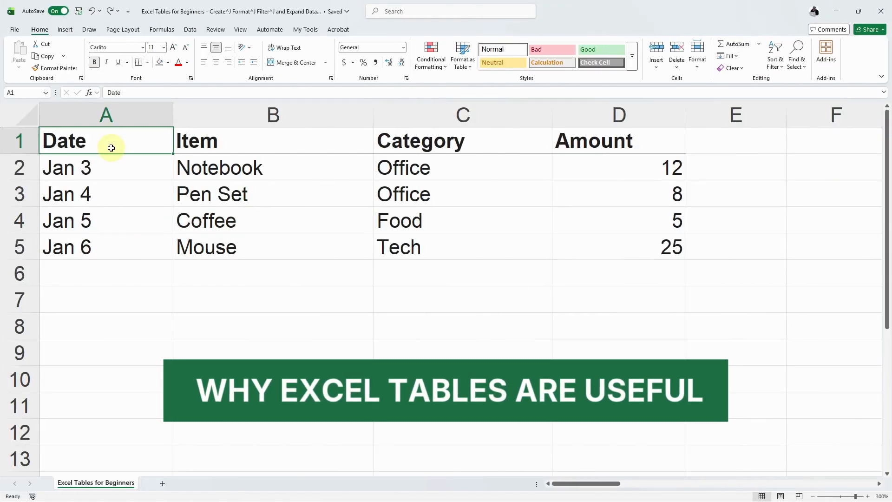
# - Convert the range A1:D5 into a table with headers and apply the light green gridded table style
pyautogui.moveTo(110, 145); pyautogui.dragTo(555, 238)
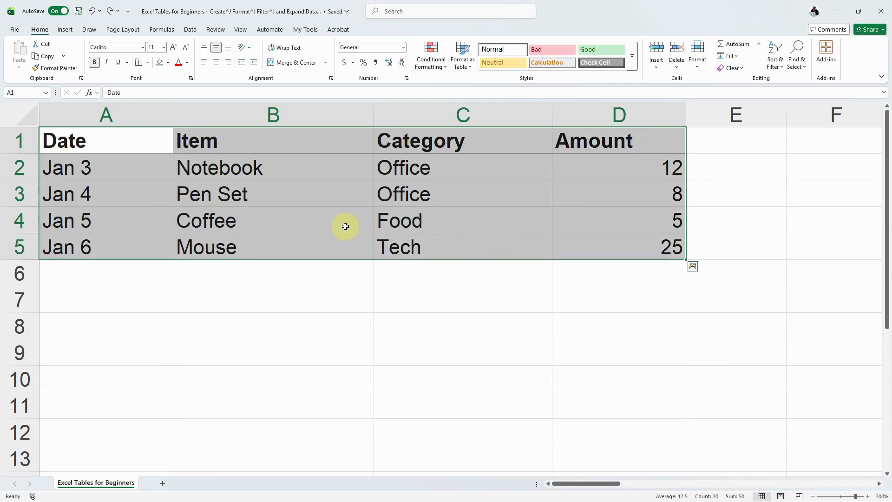
pyautogui.hotkey('ctrl', 't')
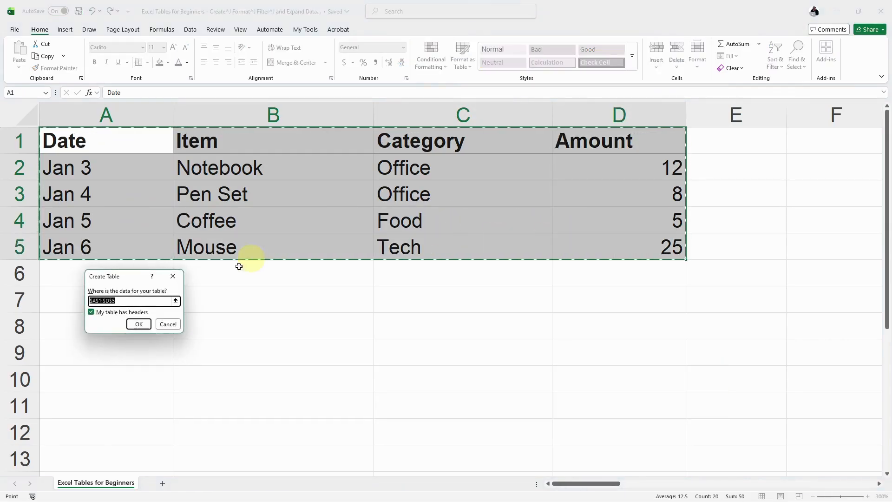
pyautogui.click(147, 324)
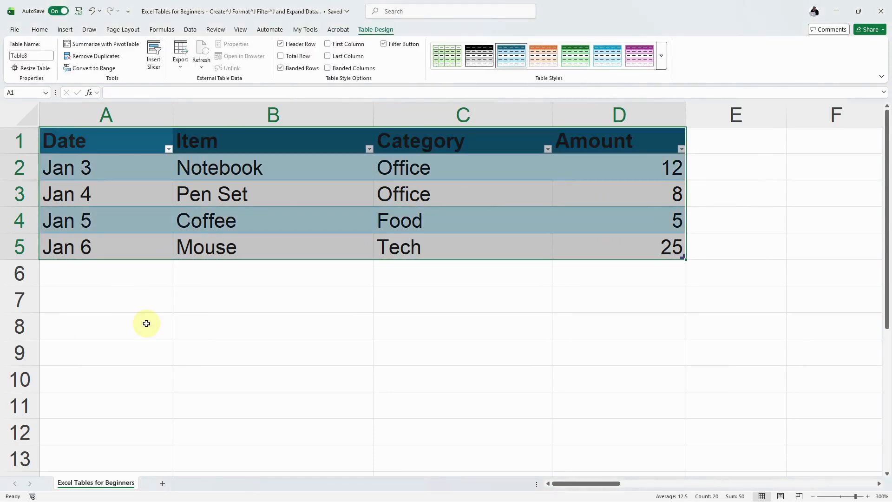
pyautogui.click(432, 56)
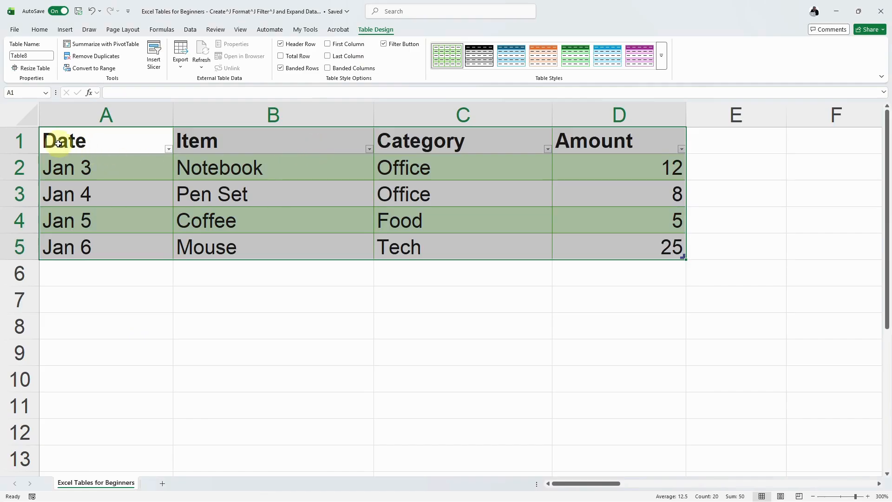
# - Turn the table's header row off and back on, and check the Date column's filter options
pyautogui.click(281, 44)
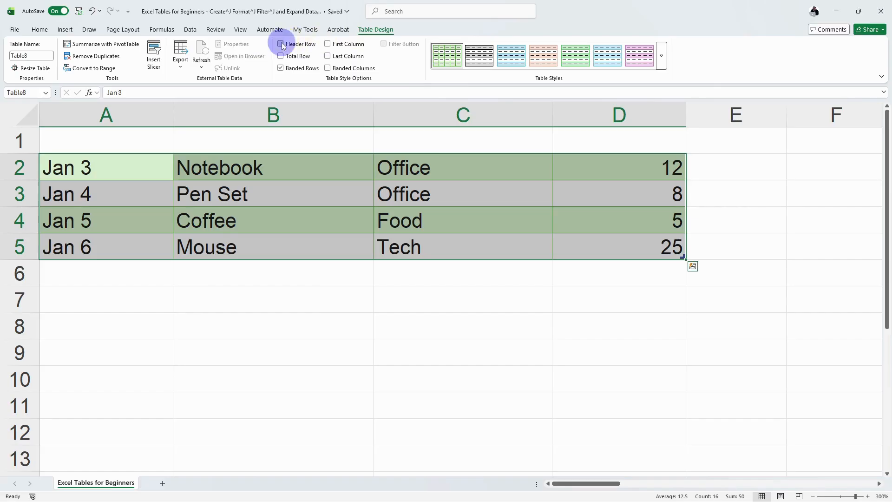
pyautogui.click(281, 44)
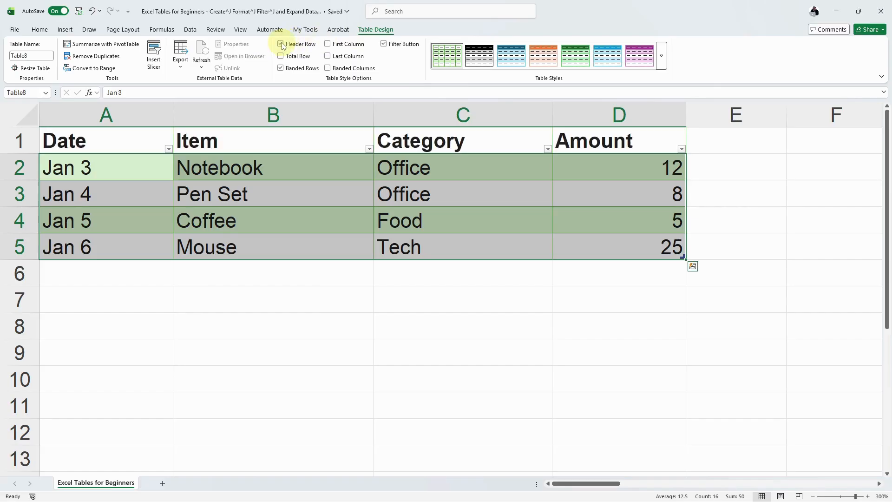
pyautogui.click(169, 149)
pyautogui.click(170, 149)
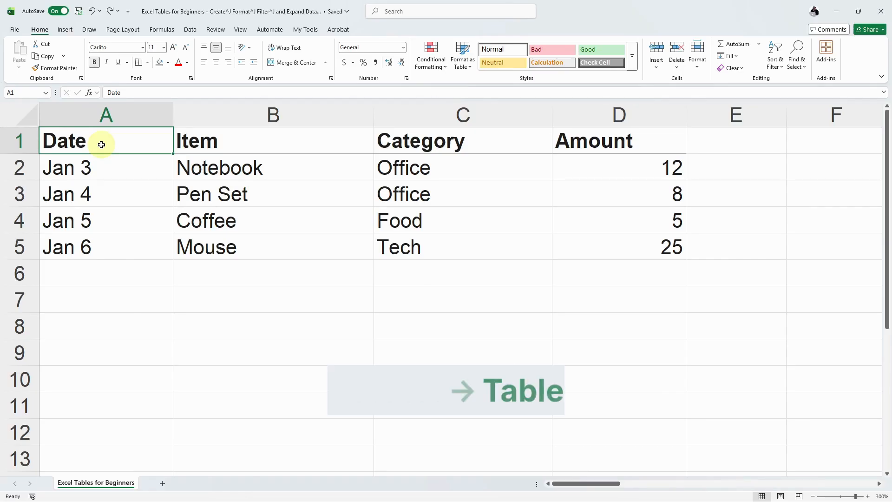
pyautogui.click(66, 29)
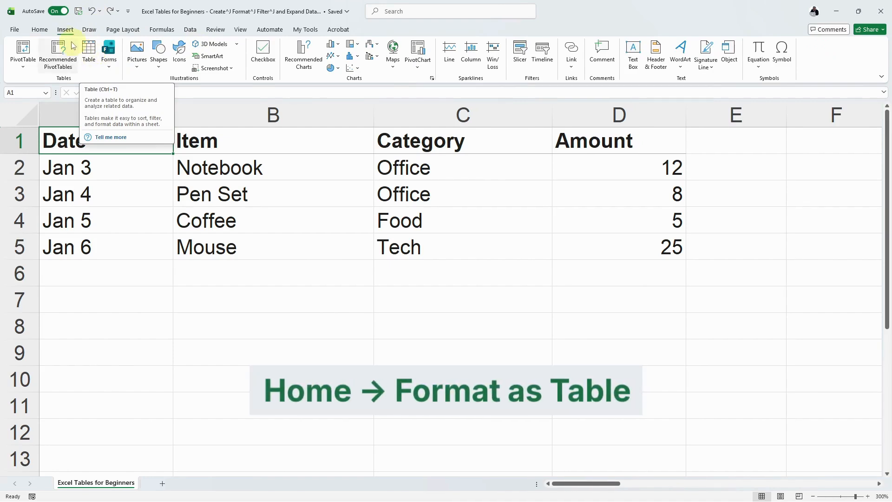
pyautogui.click(40, 30)
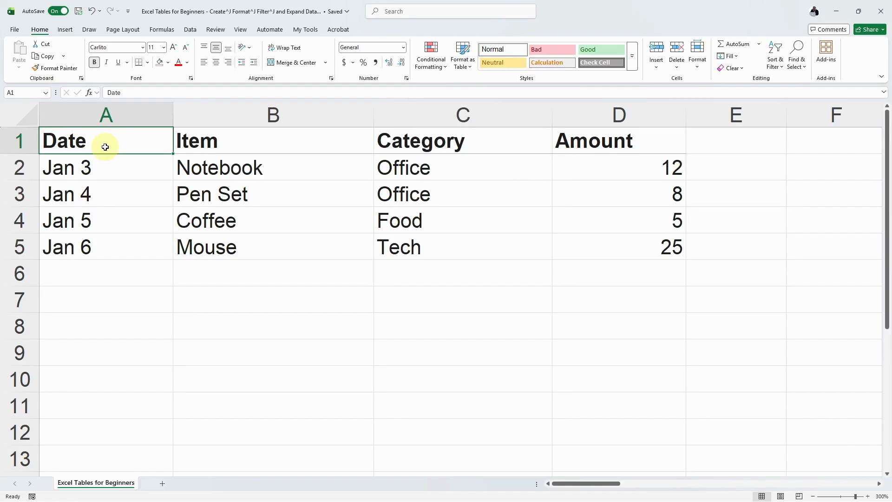
# - Examine the column headings in row 1 and the data records in A2:D5
pyautogui.click(239, 140)
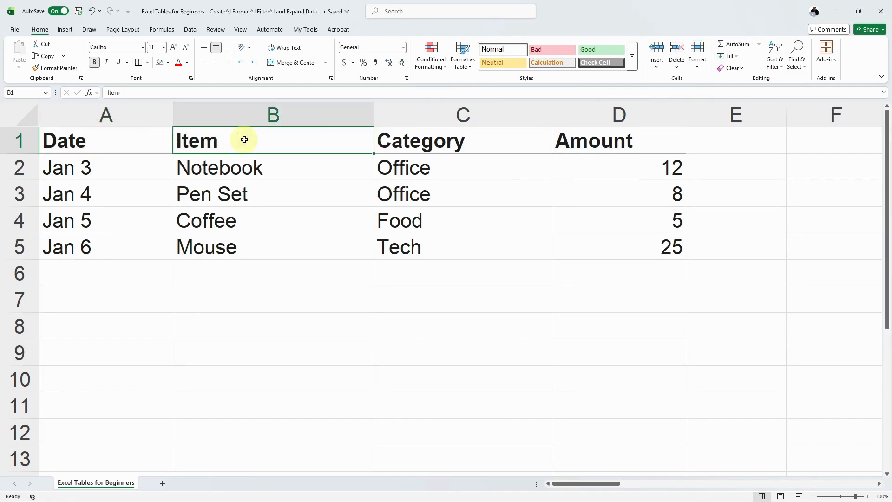
pyautogui.click(408, 137)
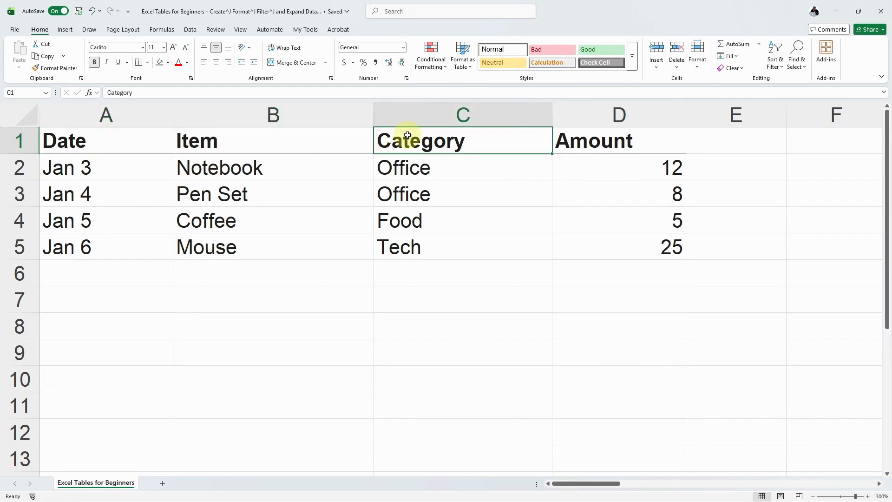
pyautogui.click(580, 139)
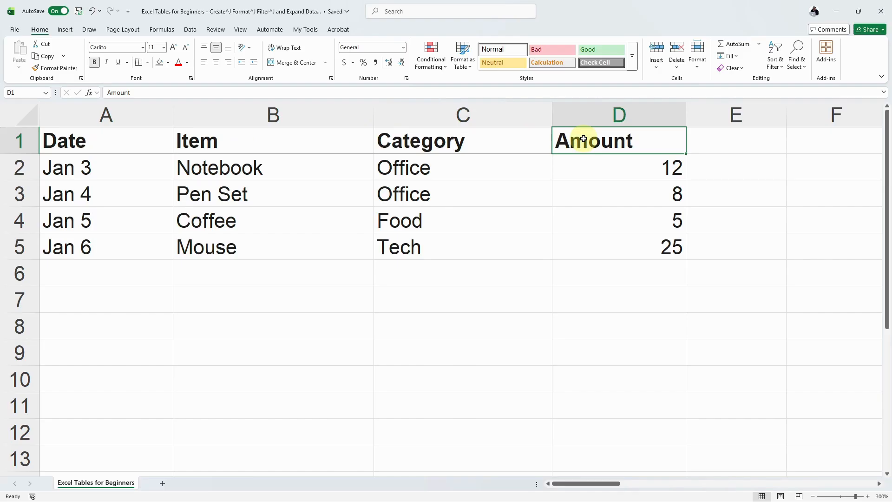
pyautogui.click(20, 141)
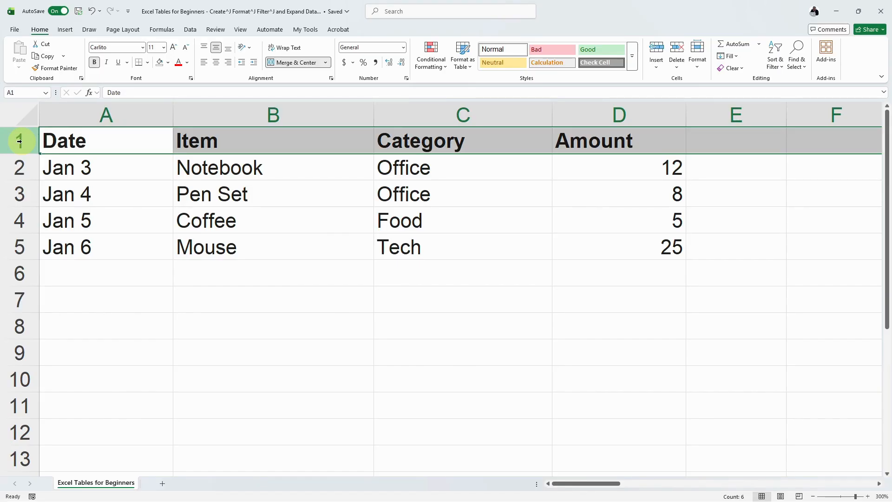
pyautogui.moveTo(60, 165); pyautogui.dragTo(603, 249)
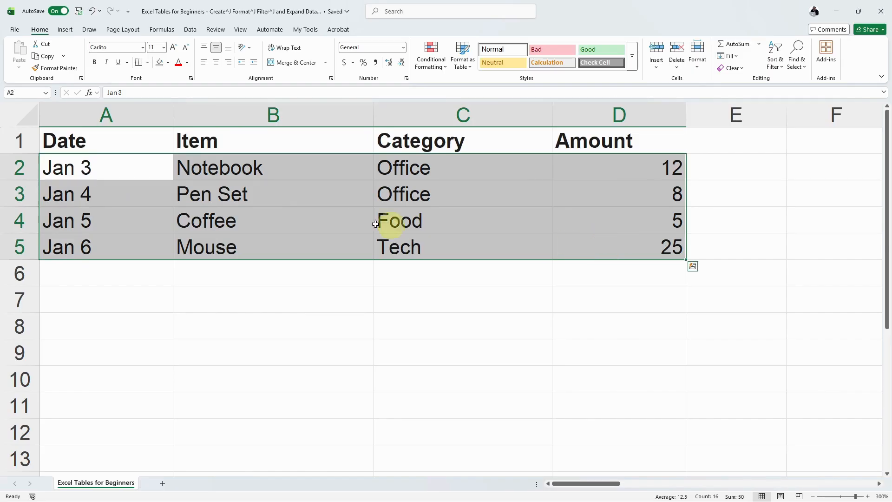
pyautogui.click(157, 194)
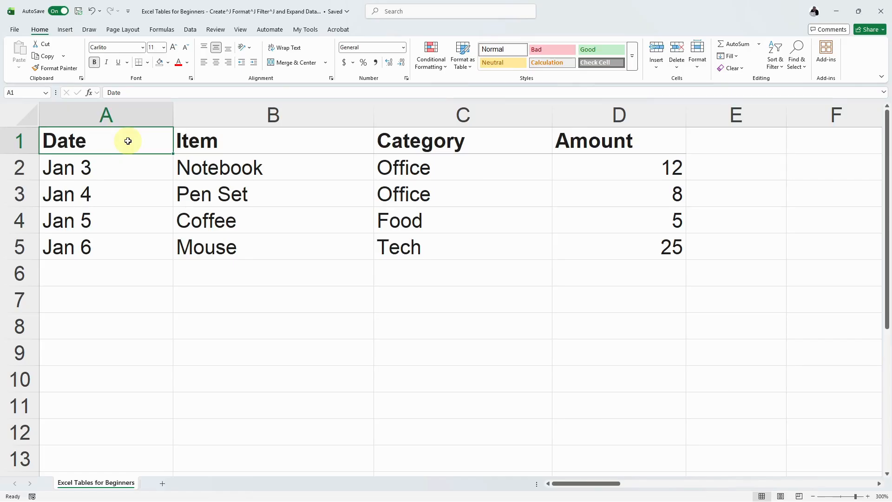
# - Create a table with headers from A1:D5 in the light green gridded style, and view the Date column's filter options
pyautogui.click(207, 186)
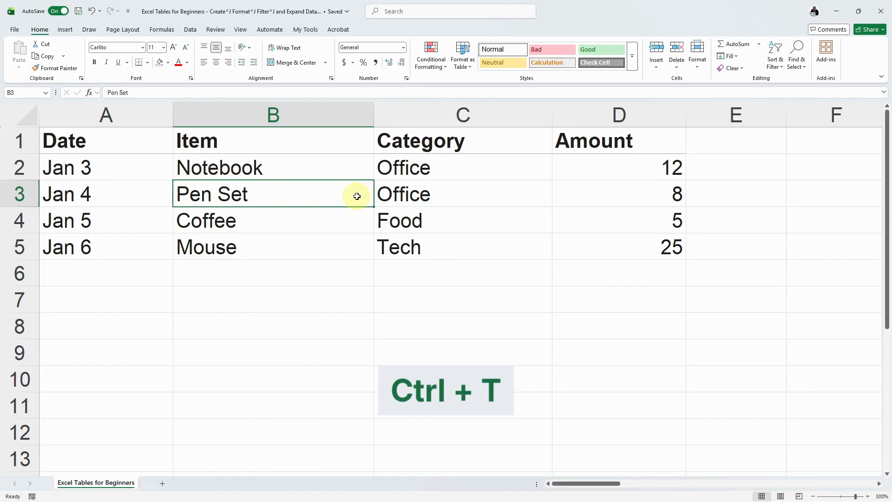
pyautogui.hotkey('ctrl', 't')
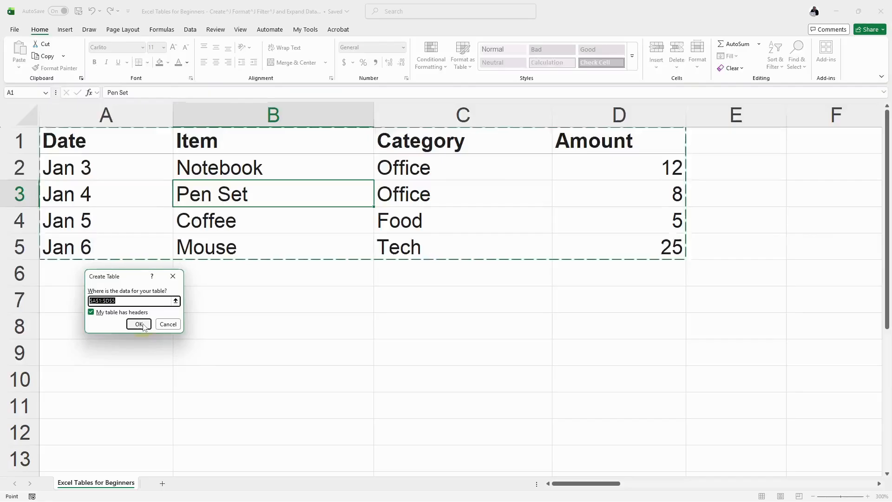
pyautogui.click(139, 324)
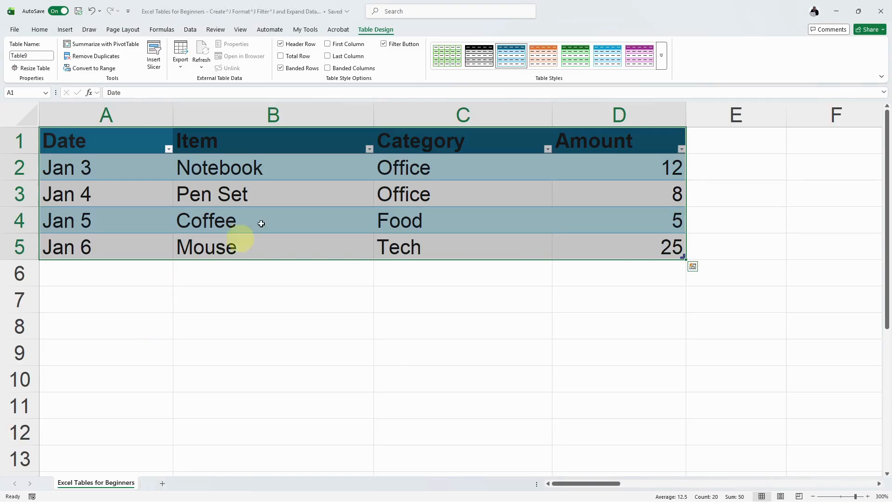
pyautogui.click(438, 64)
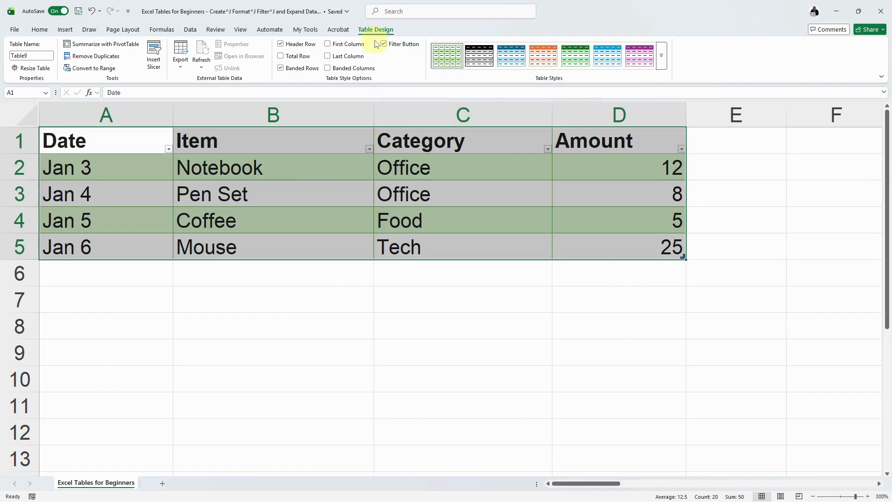
pyautogui.click(169, 149)
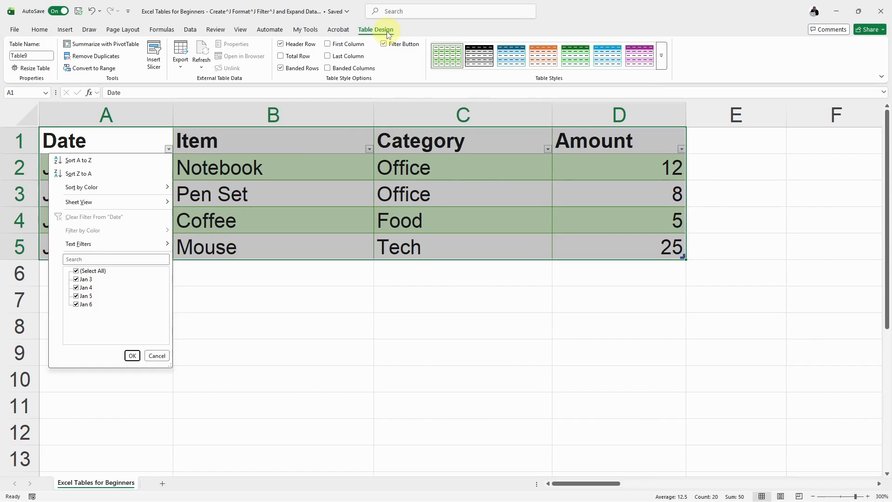
pyautogui.click(316, 143)
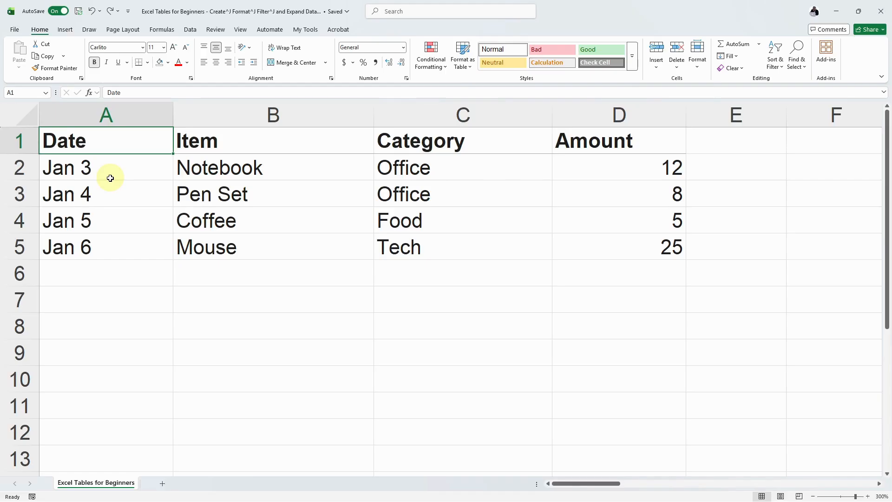
# - Insert a table with headers over the data in A1:D5 and give it the light green gridded style
pyautogui.click(117, 187)
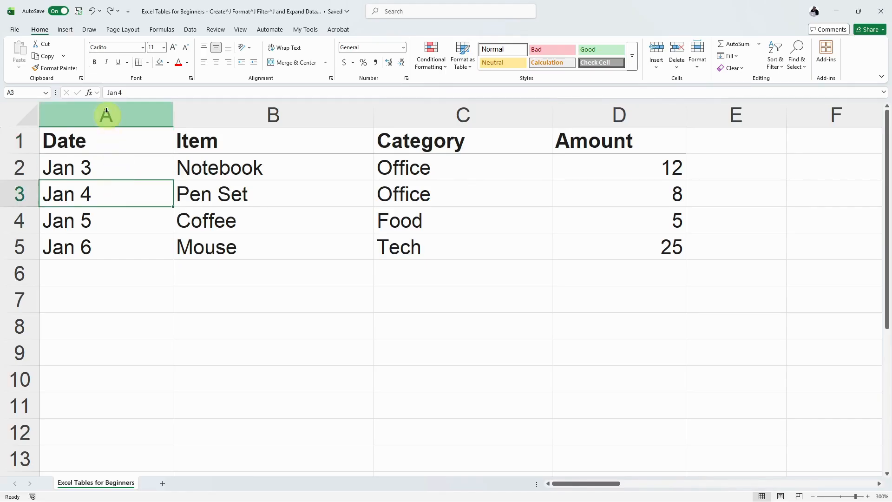
pyautogui.click(70, 34)
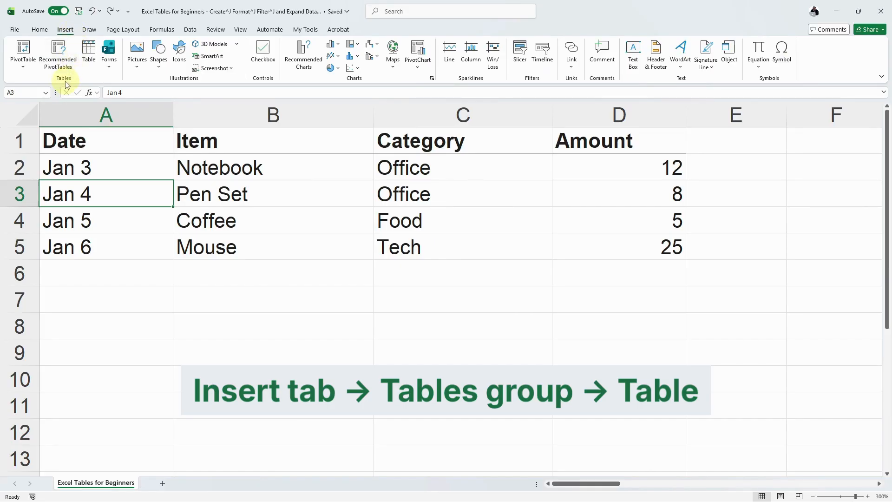
pyautogui.click(89, 55)
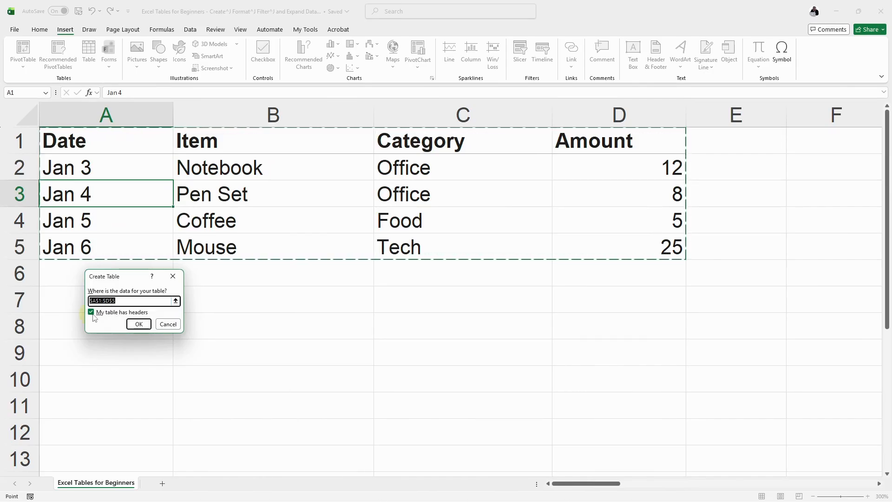
pyautogui.click(139, 324)
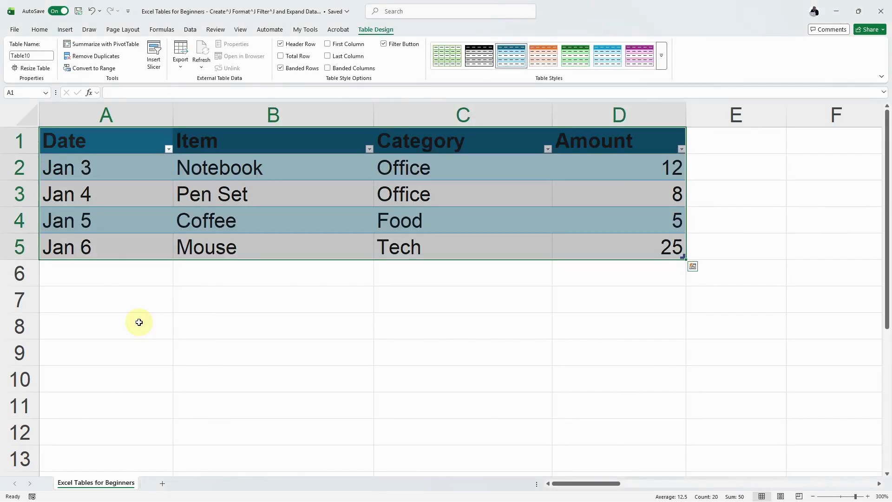
pyautogui.click(445, 63)
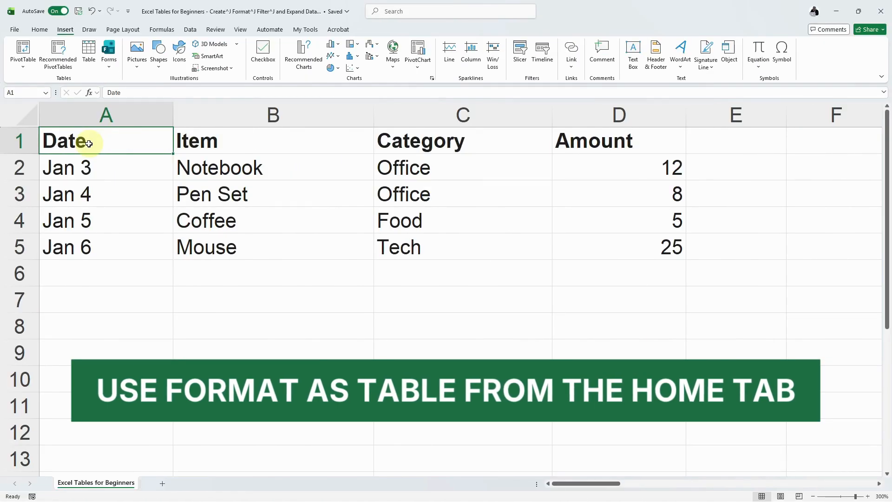
# - Use Format as Table to turn A1:D5 into a table with headers in the plain light green banded style
pyautogui.click(101, 187)
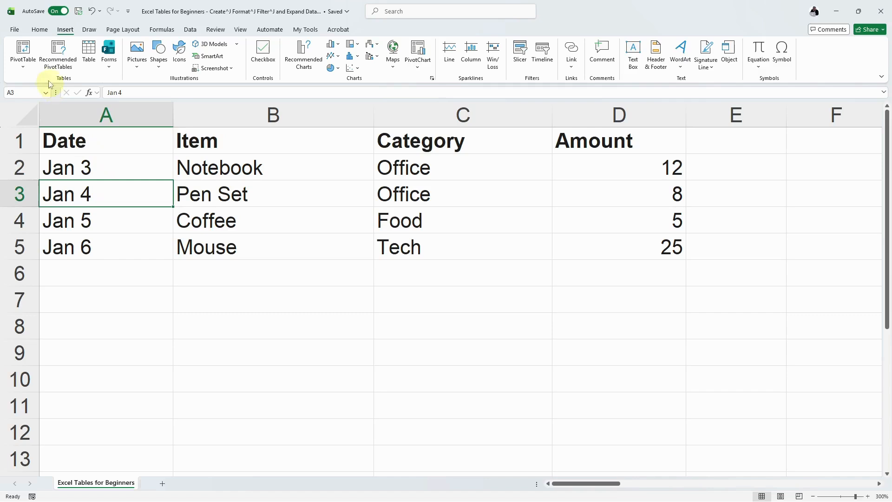
pyautogui.click(43, 30)
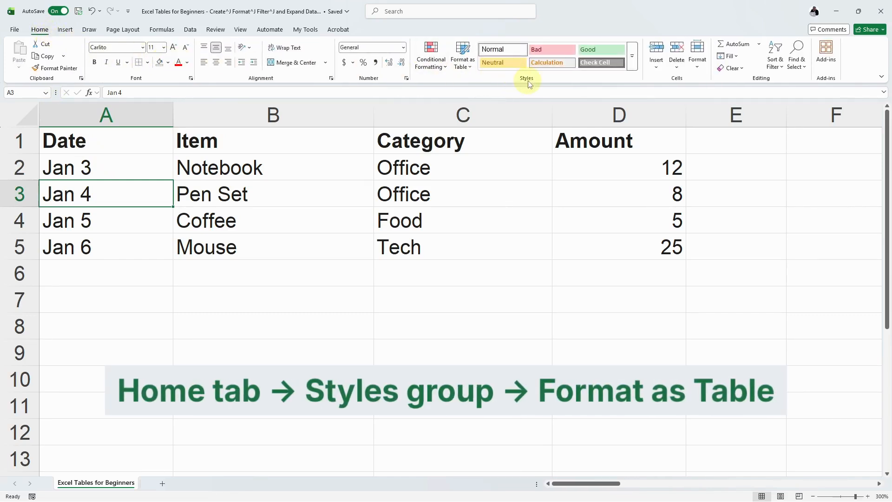
pyautogui.click(470, 63)
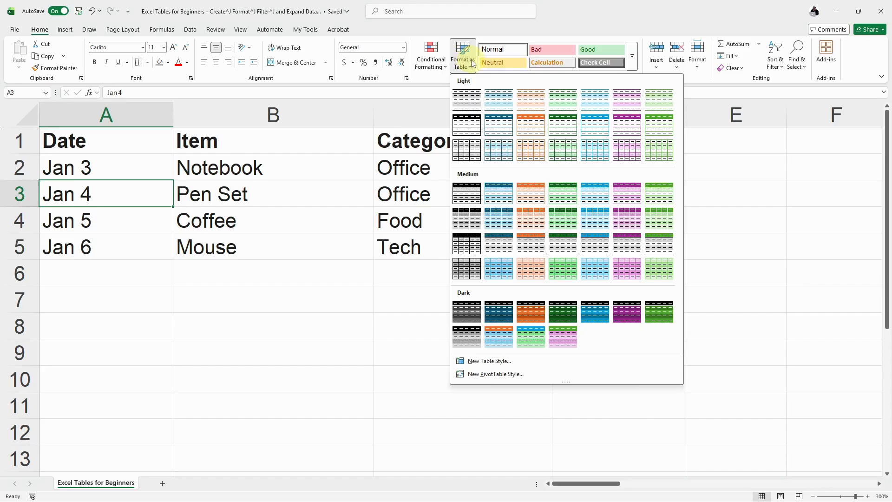
pyautogui.click(668, 101)
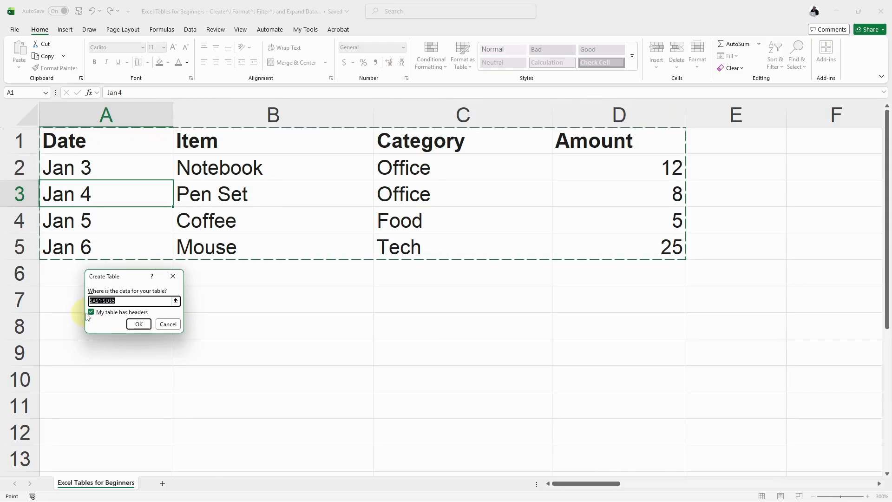
pyautogui.click(134, 325)
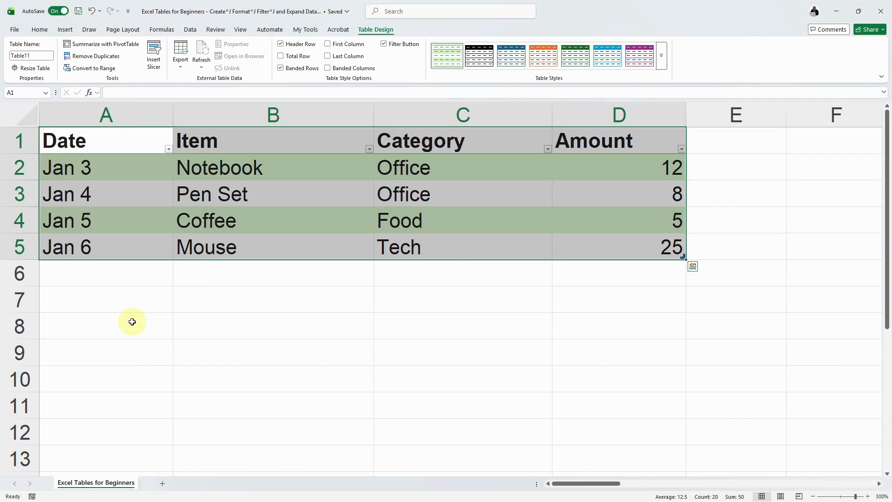
pyautogui.click(140, 315)
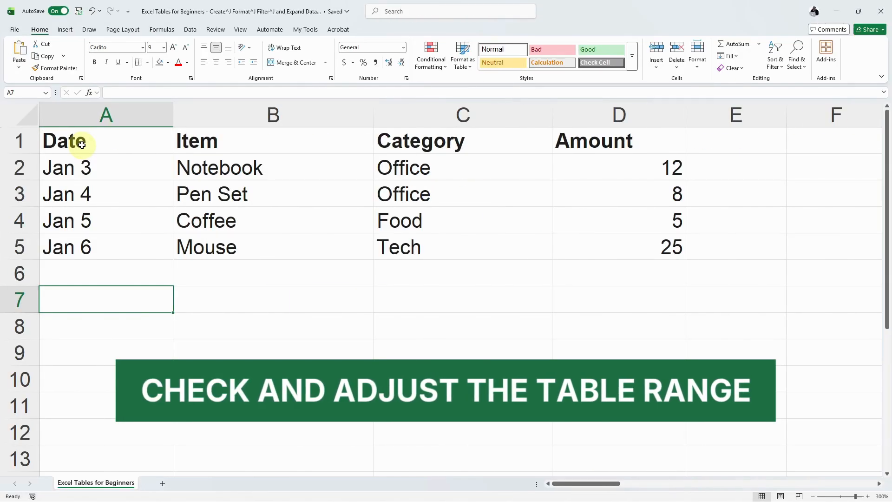
# - Format the expense list as a plain light green table with headers, starting from A1:D6 and correcting the range to $A$1:$D$5
pyautogui.moveTo(93, 142); pyautogui.dragTo(631, 273)
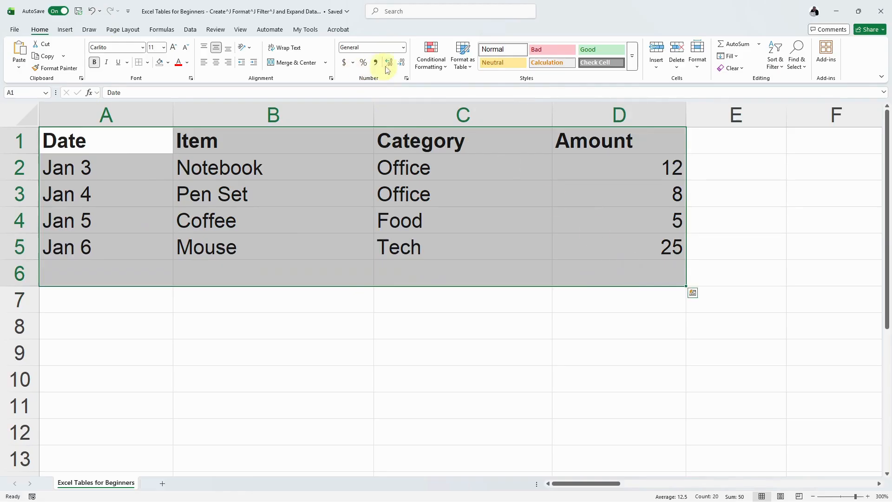
pyautogui.click(475, 61)
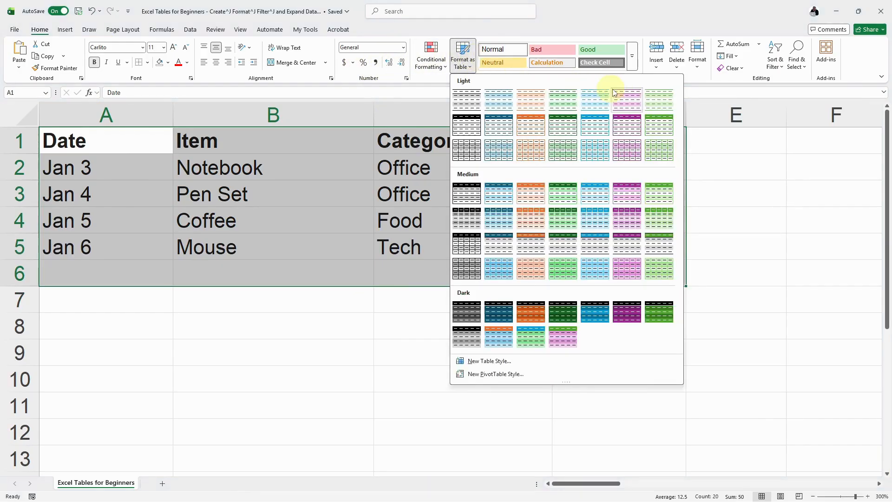
pyautogui.click(651, 101)
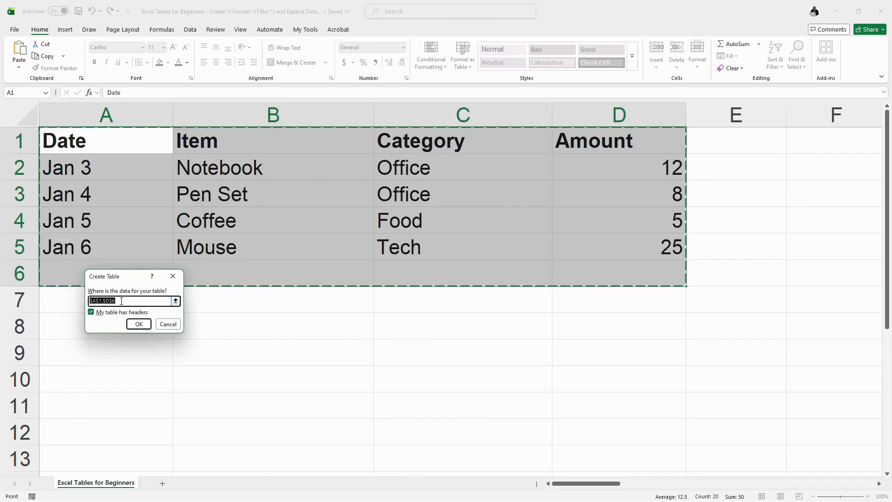
pyautogui.click(121, 301)
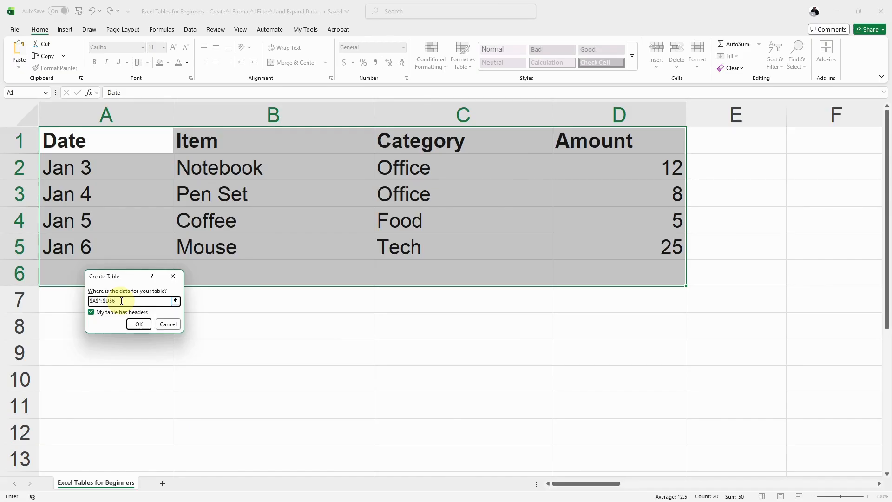
pyautogui.press('BackSpace')
pyautogui.write('5')
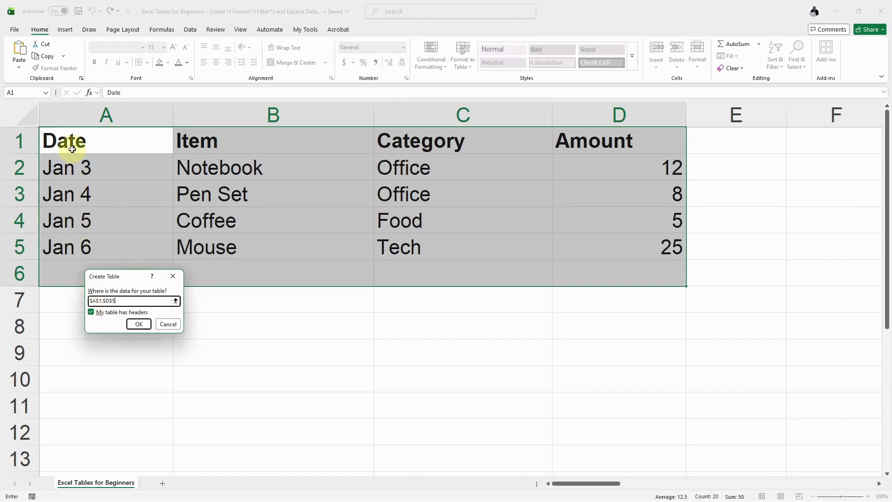
pyautogui.click(92, 312)
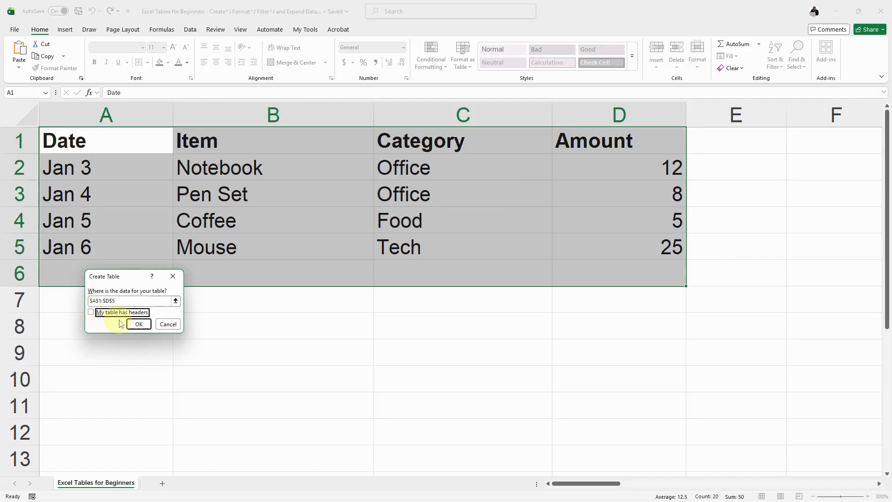
pyautogui.click(141, 322)
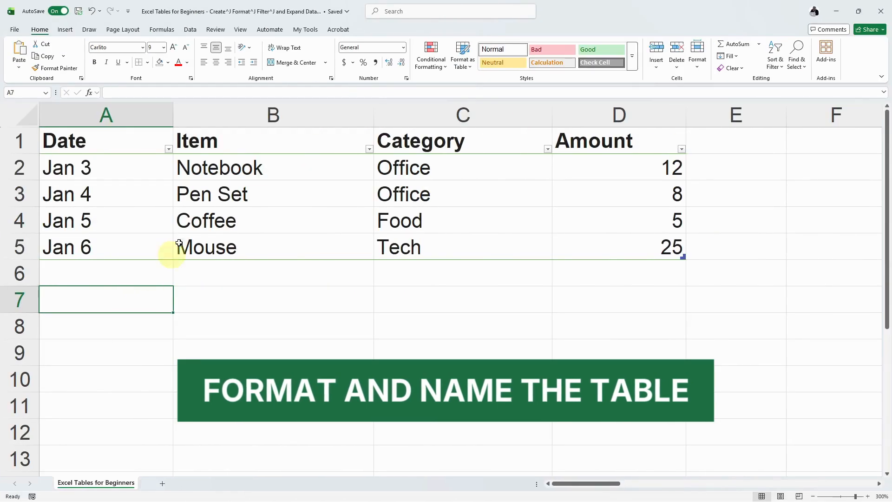
# - Turn on Banded Rows for the expense table
pyautogui.click(291, 202)
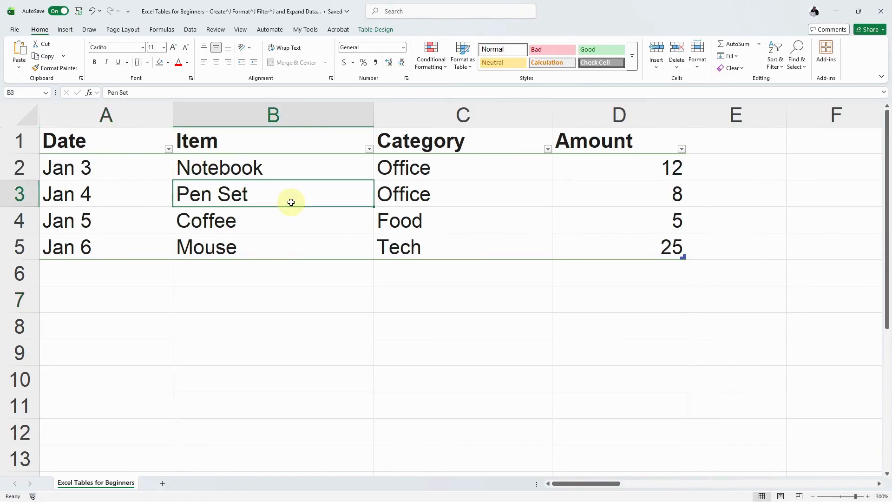
pyautogui.click(374, 30)
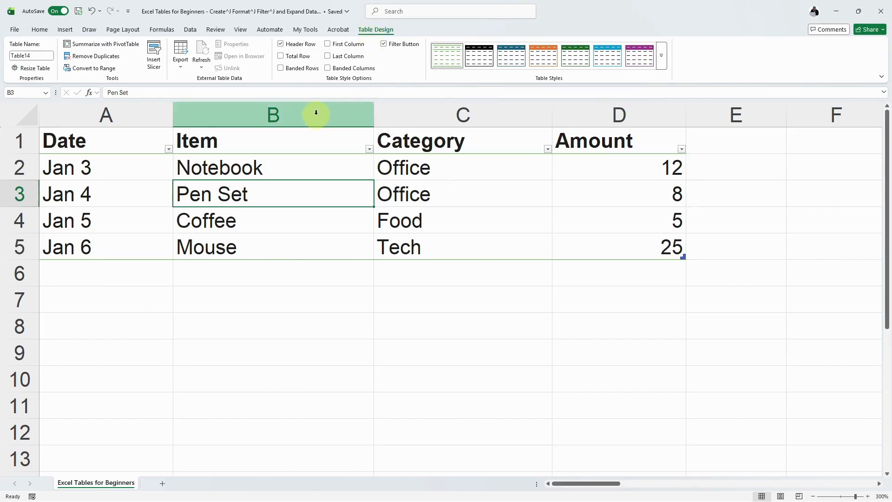
pyautogui.click(281, 69)
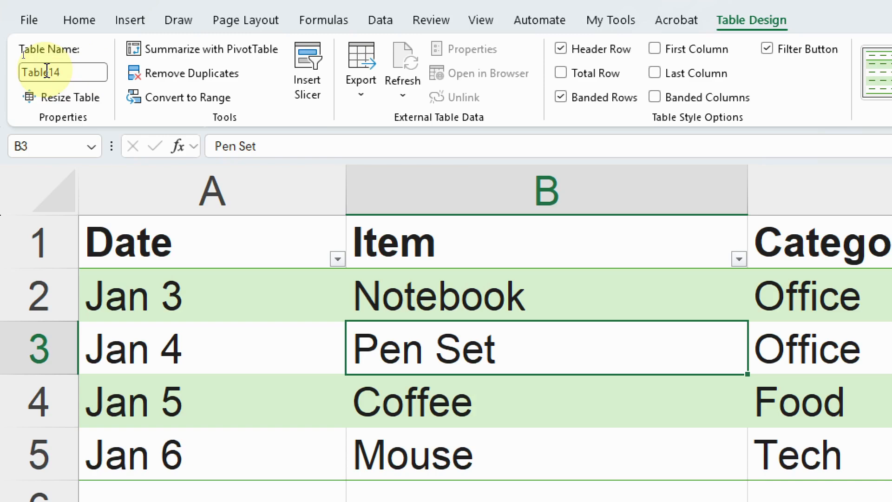
# - Rename the table as ExpenseTable
pyautogui.click(47, 72)
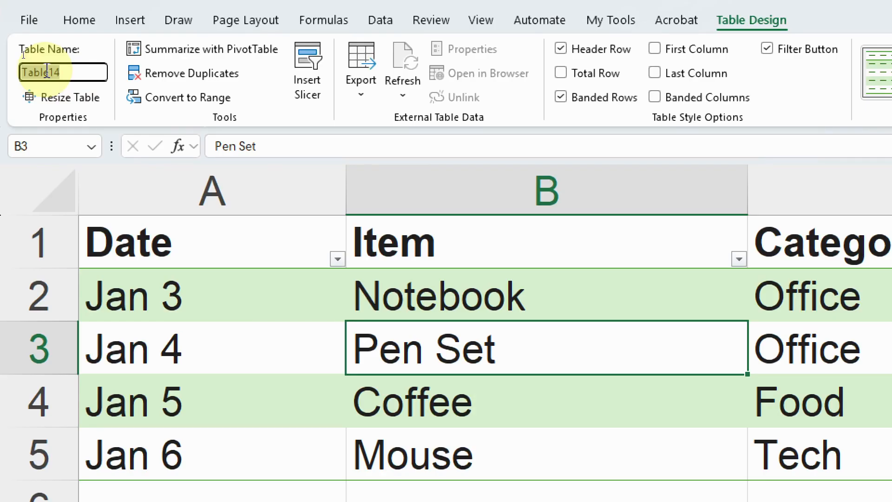
pyautogui.write('Expense')
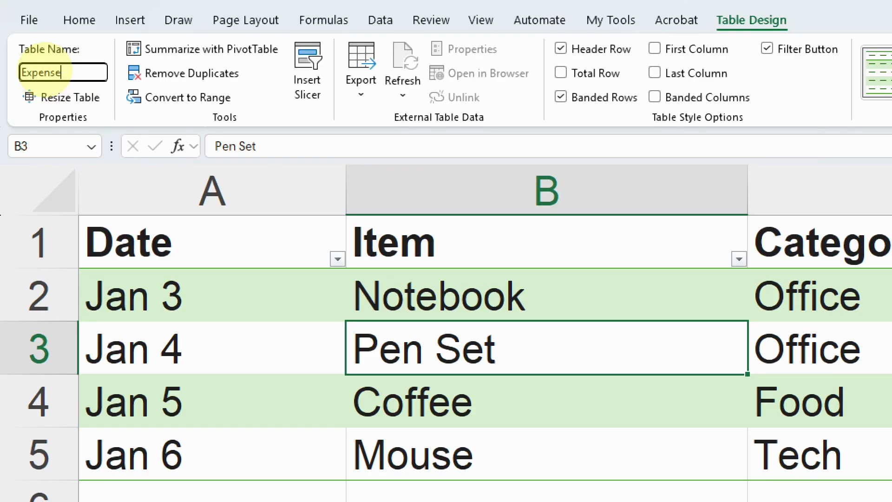
pyautogui.write('Table')
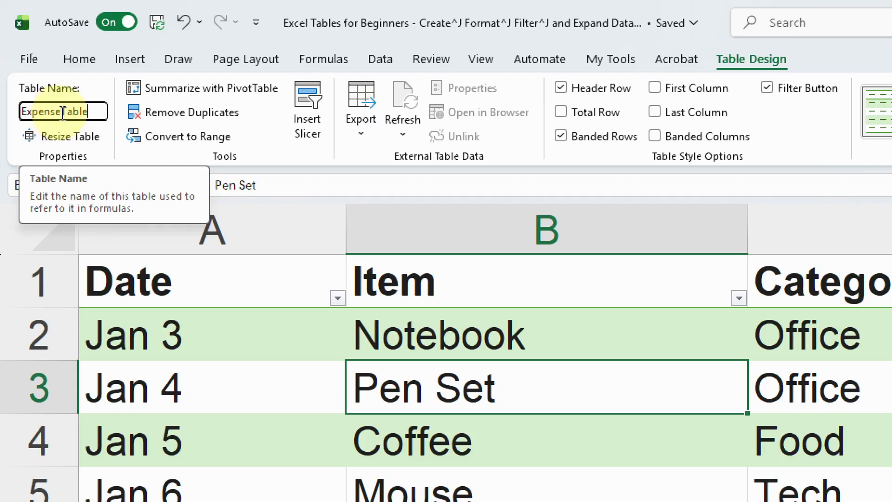
pyautogui.click(63, 112)
pyautogui.write('_')
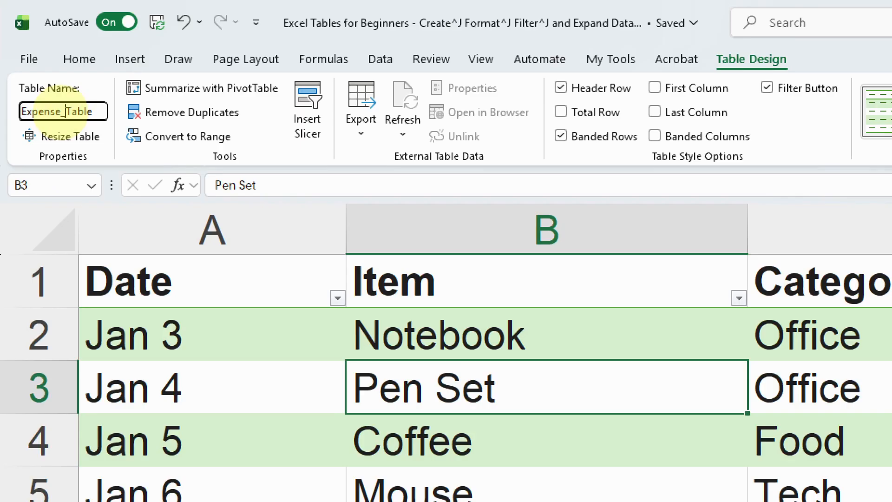
pyautogui.press('BackSpace')
pyautogui.press('Return')
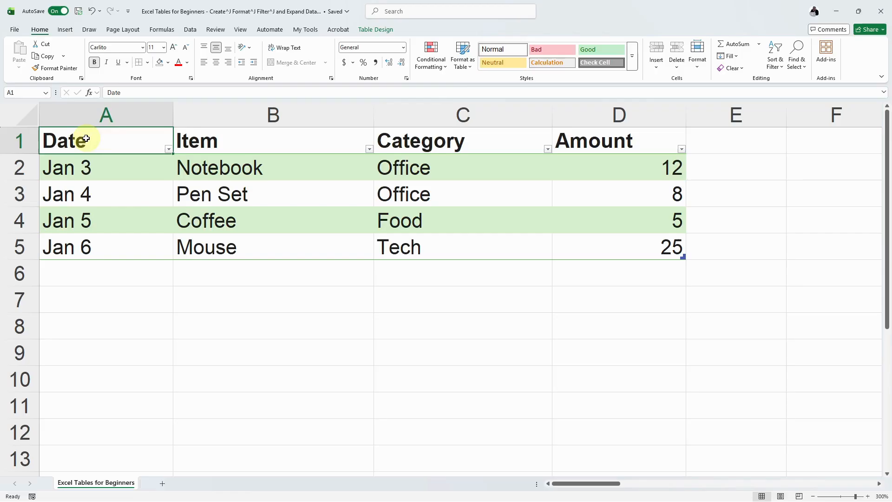
# - Add a record directly below the table in row 6 with item Keyboard, category Tech and amount 10, leaving the date blank
pyautogui.click(139, 267)
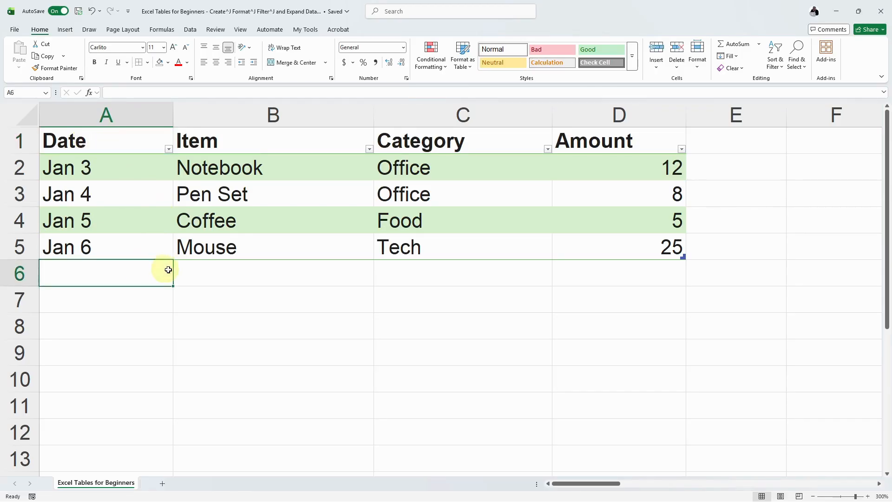
pyautogui.click(192, 271)
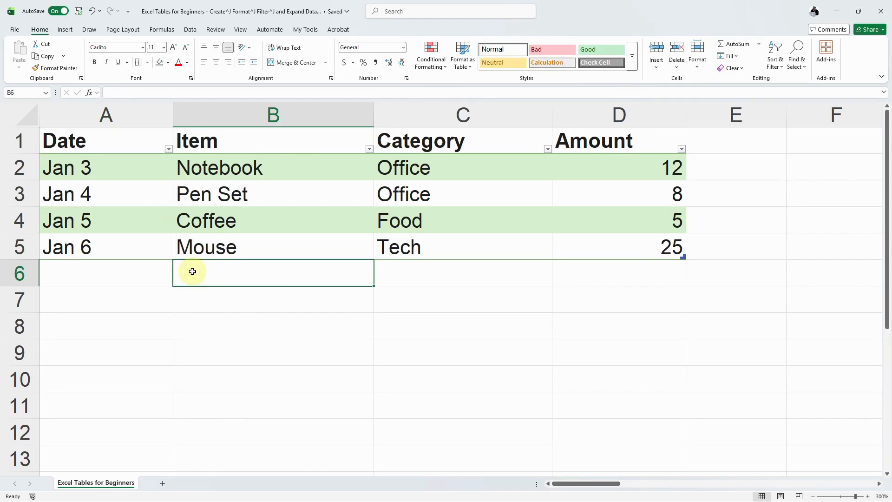
pyautogui.write('Keyboard')
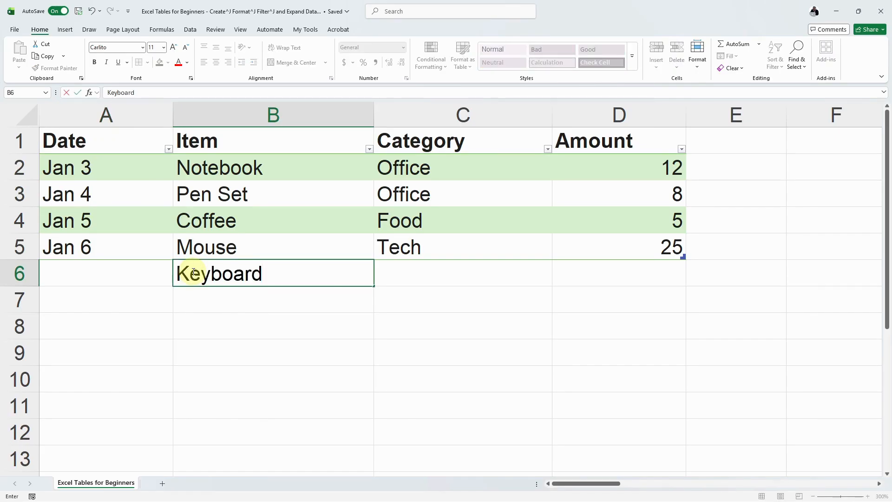
pyautogui.press('Tab')
pyautogui.write('Tech')
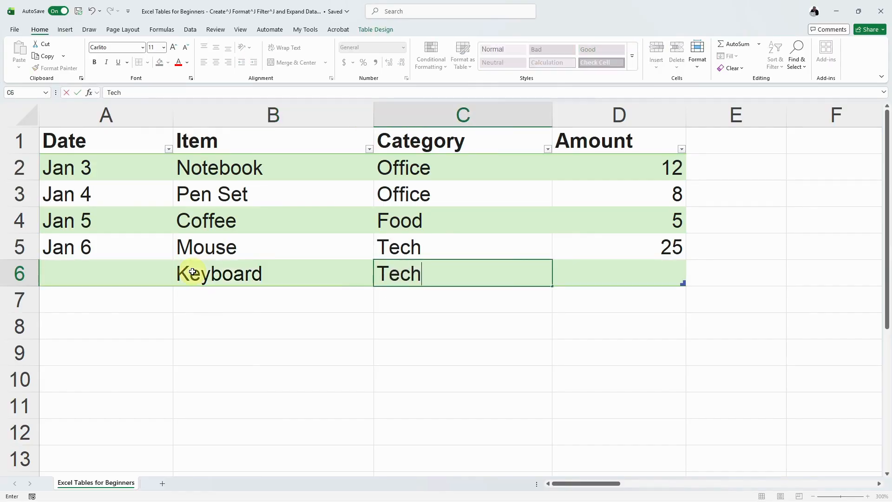
pyautogui.press('Tab')
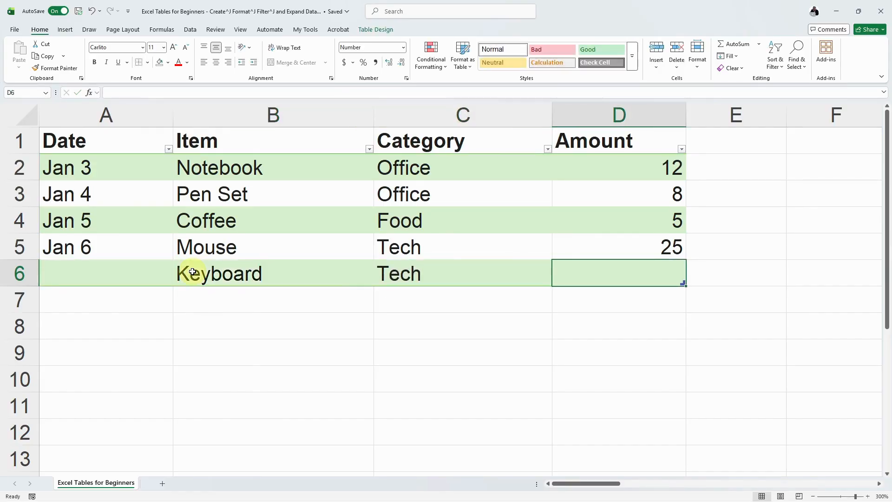
pyautogui.write('10')
pyautogui.press('Return')
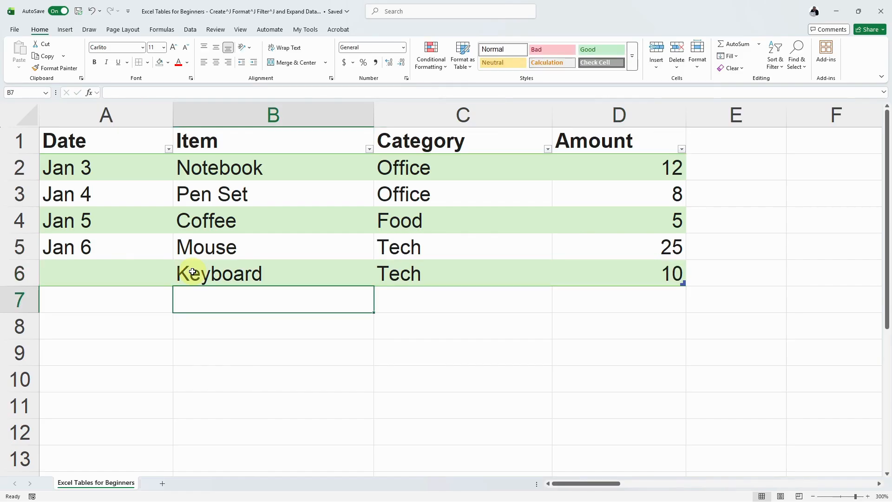
# - Add a record in row 7 with item UPS, category Tech and amount 5, leaving the date blank
pyautogui.write('UPSD')
pyautogui.press('BackSpace')
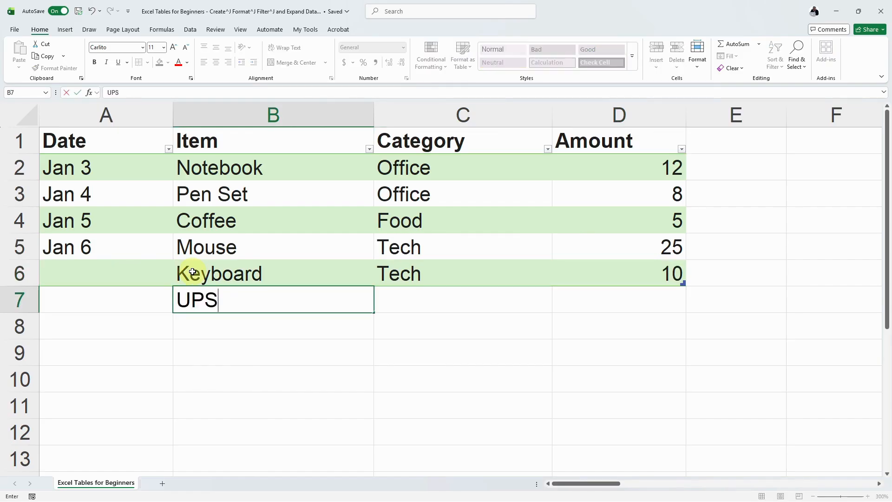
pyautogui.press('Tab')
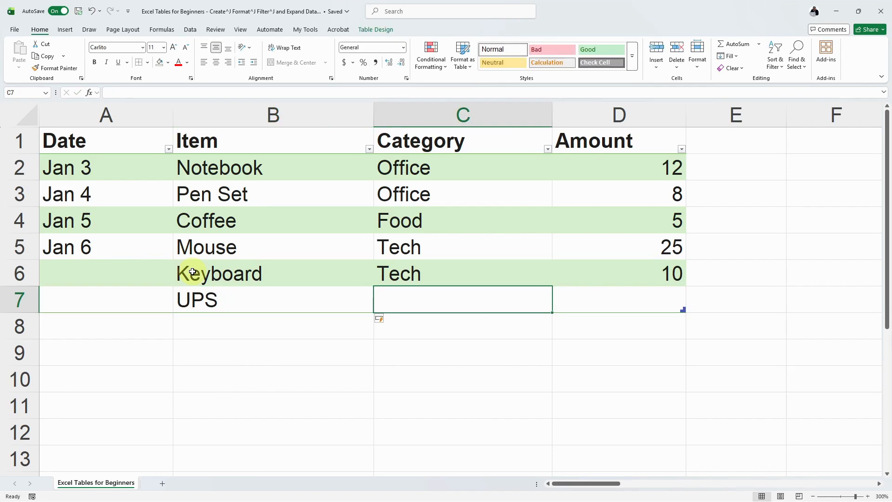
pyautogui.write('Tech')
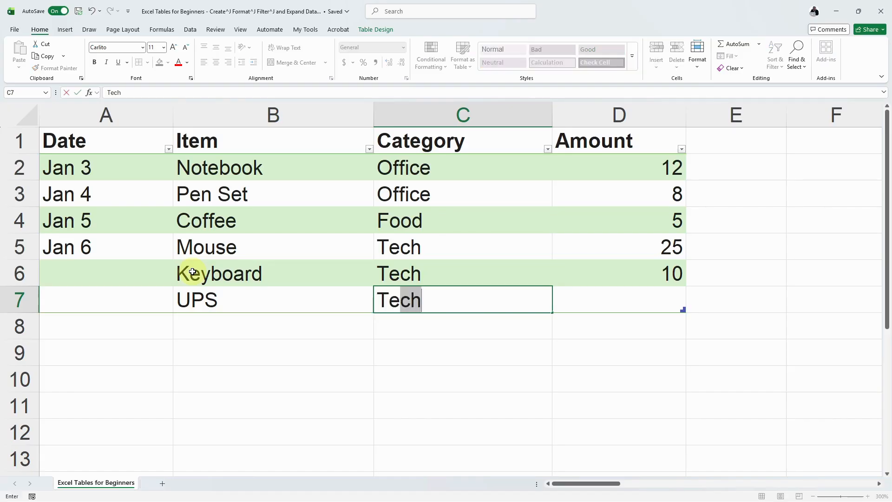
pyautogui.press('Tab')
pyautogui.write('5')
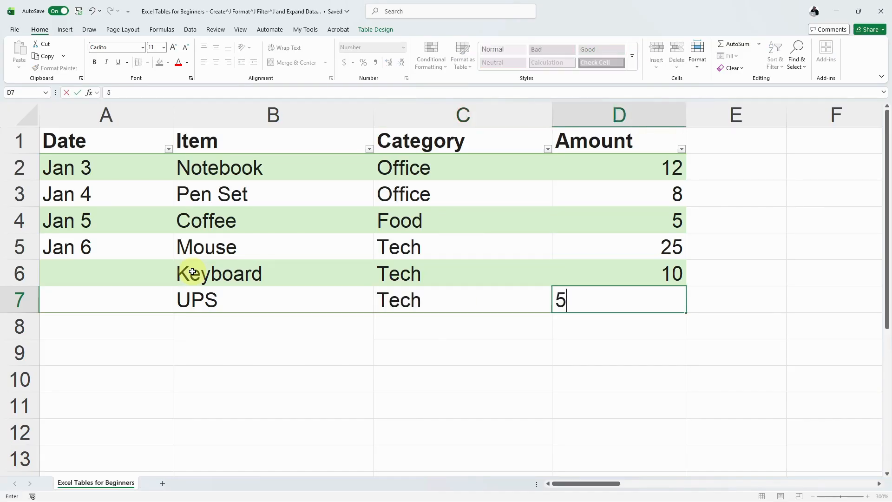
pyautogui.press('Return')
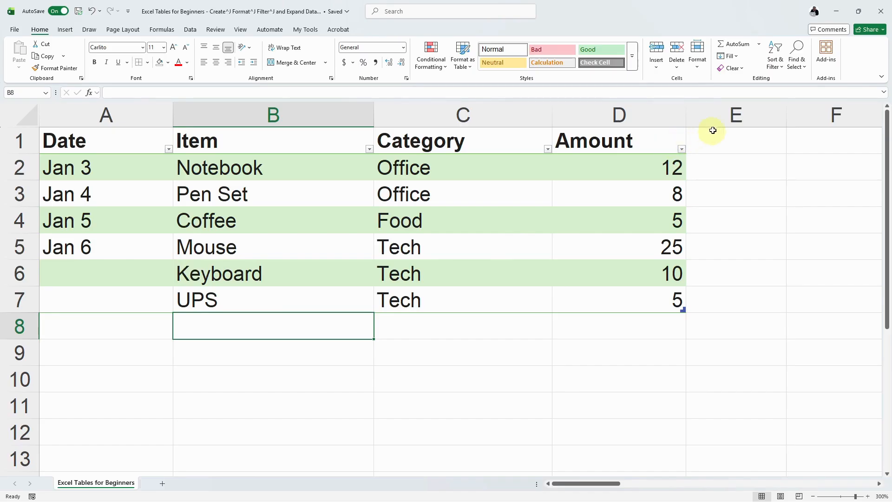
# - Add a new column heading Status in E1, next to the Amount column
pyautogui.click(725, 121)
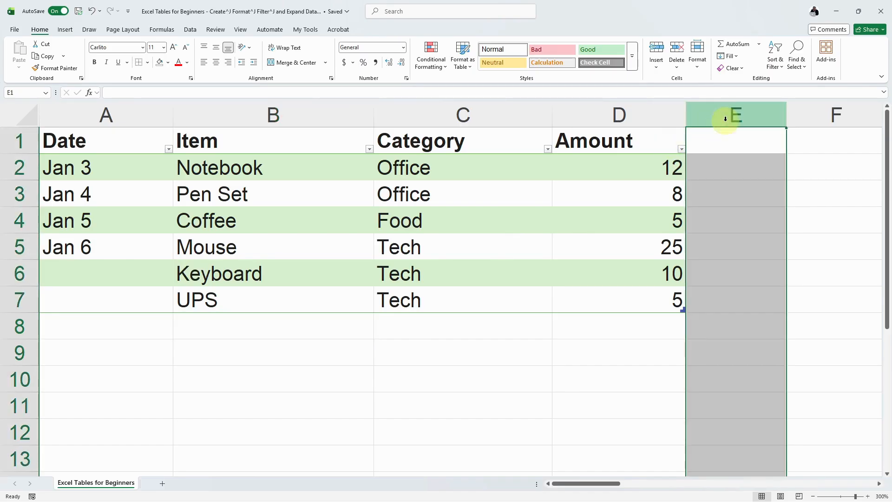
pyautogui.click(713, 147)
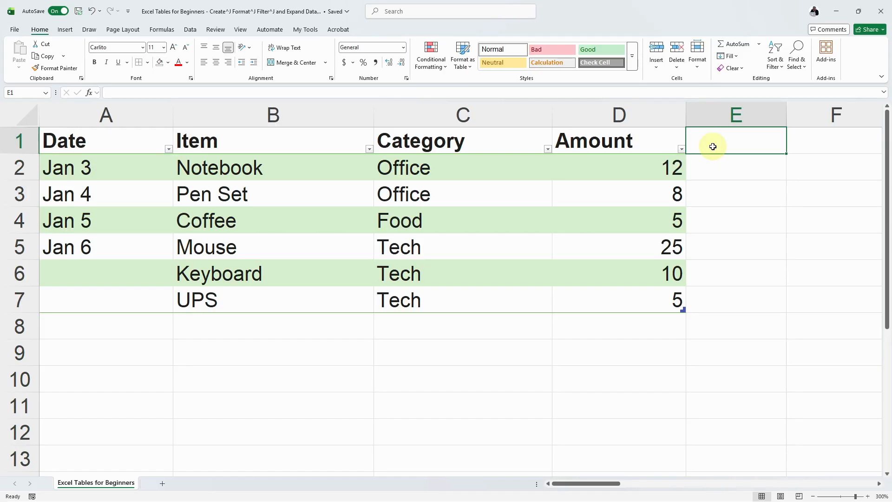
pyautogui.write('Status')
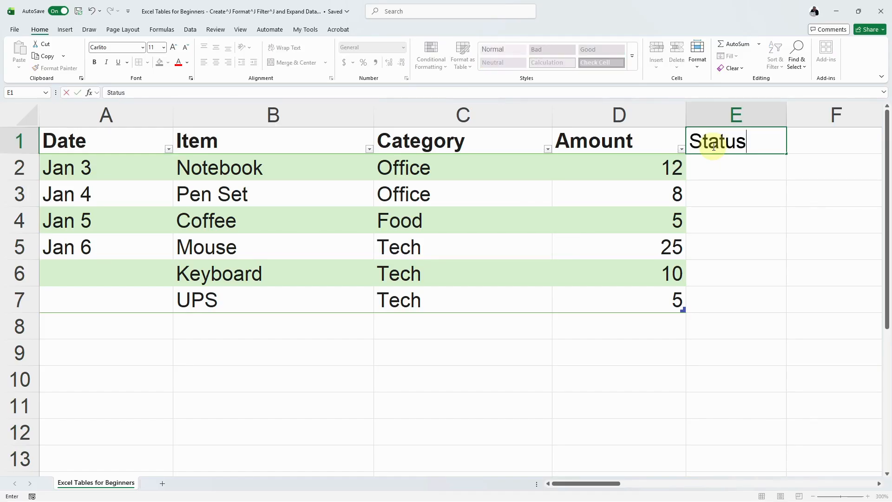
pyautogui.press('Return')
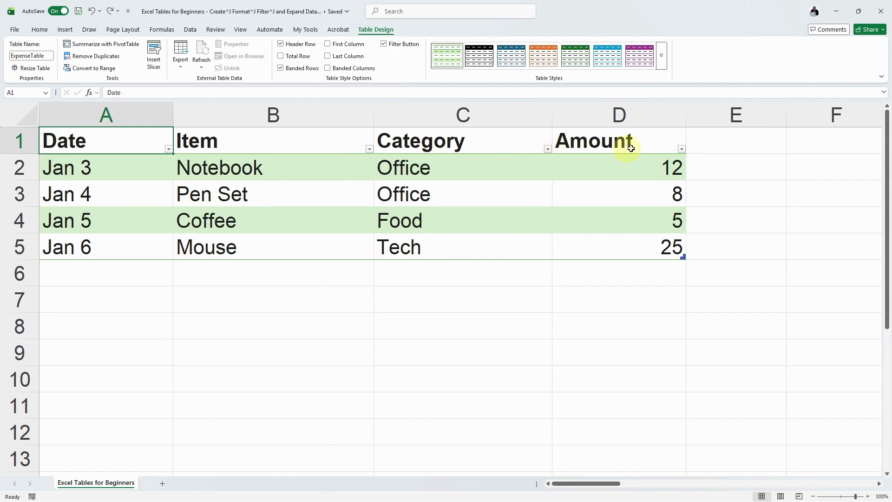
# - Sort the table by Amount from largest to smallest and filter Category to show only Office
pyautogui.click(682, 149)
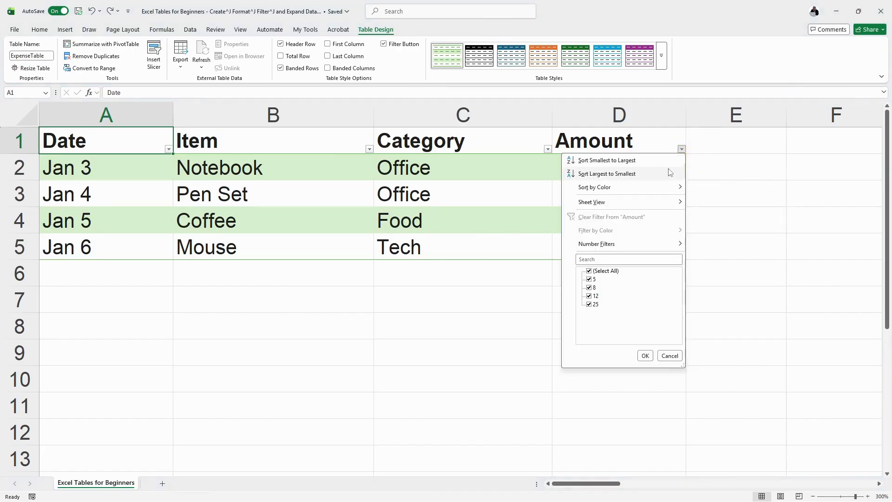
pyautogui.click(618, 176)
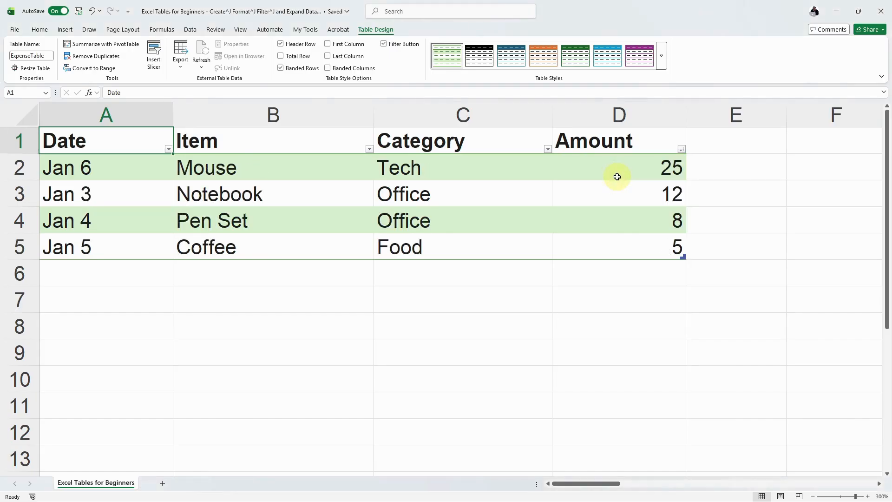
pyautogui.click(549, 151)
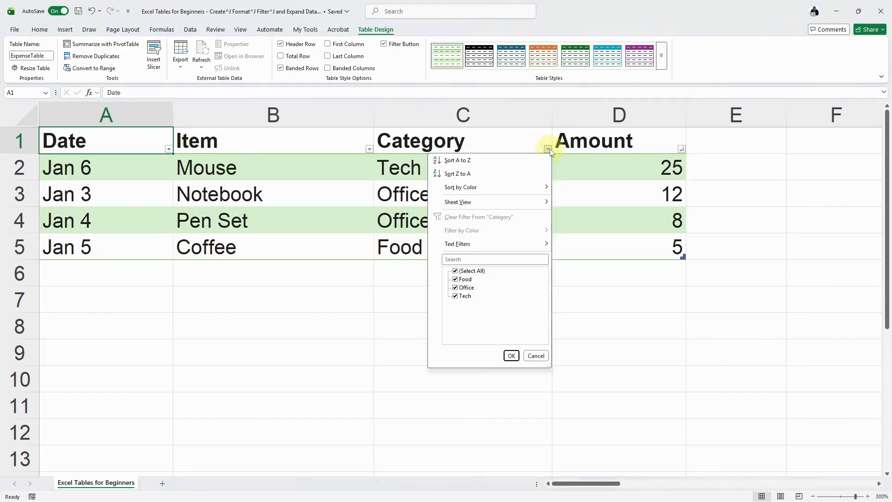
pyautogui.click(455, 280)
pyautogui.click(456, 296)
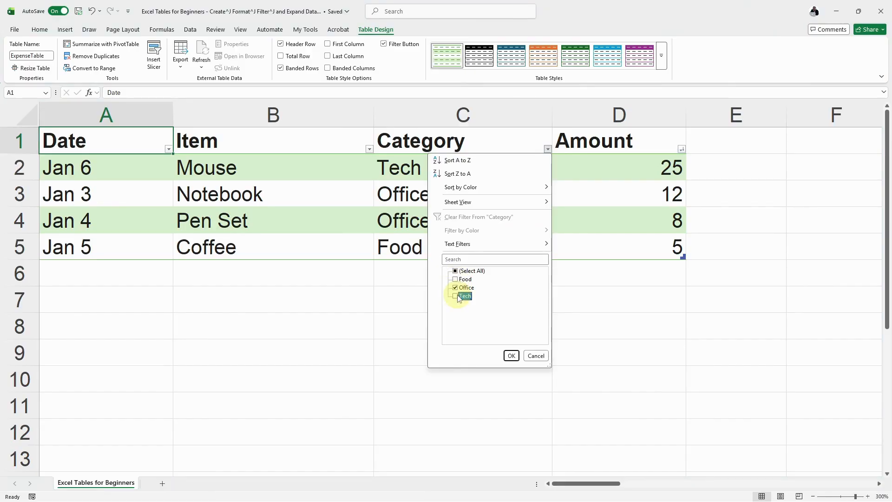
pyautogui.click(510, 356)
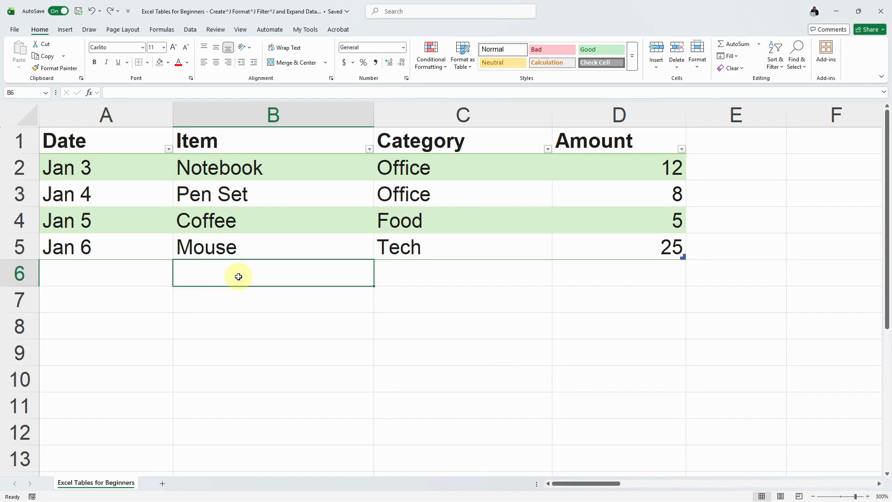
# - Add a total row to the expense table and use Sum as the total function for the Amount column
pyautogui.click(295, 197)
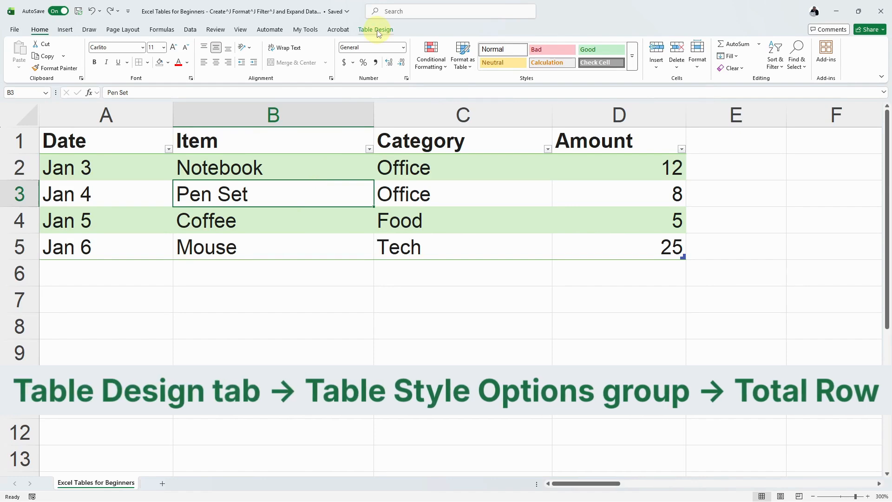
pyautogui.click(377, 30)
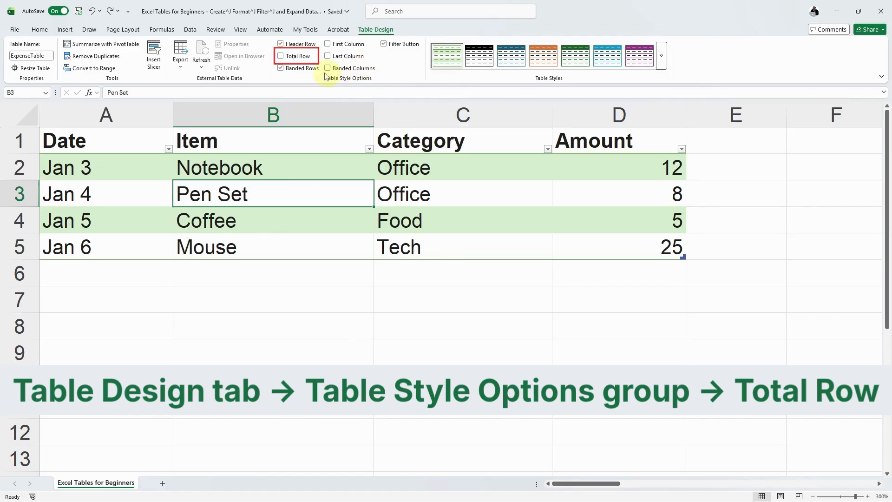
pyautogui.click(281, 56)
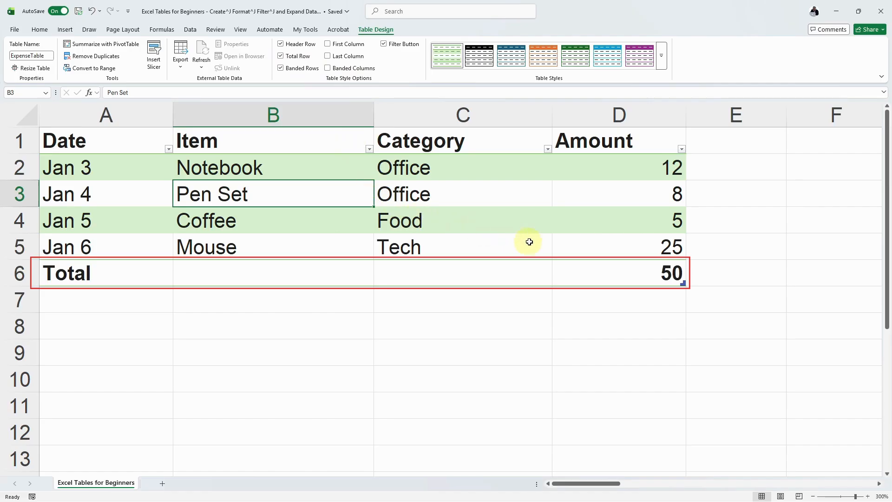
pyautogui.click(634, 276)
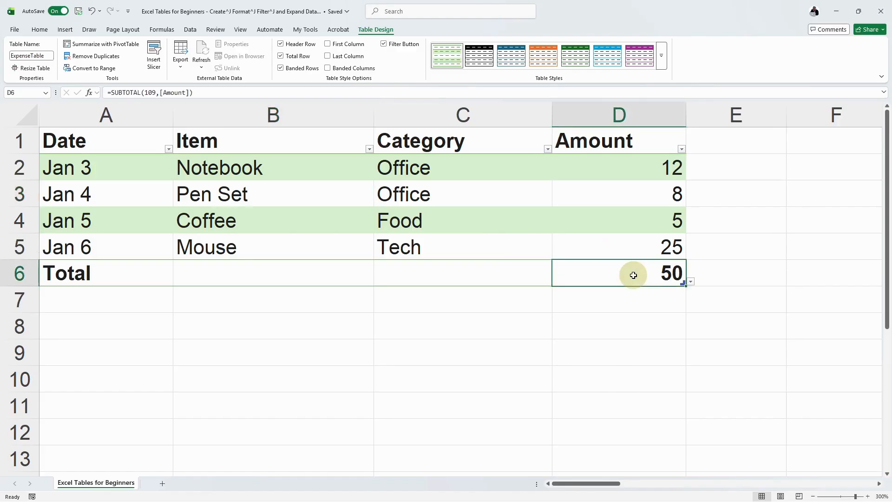
pyautogui.click(691, 283)
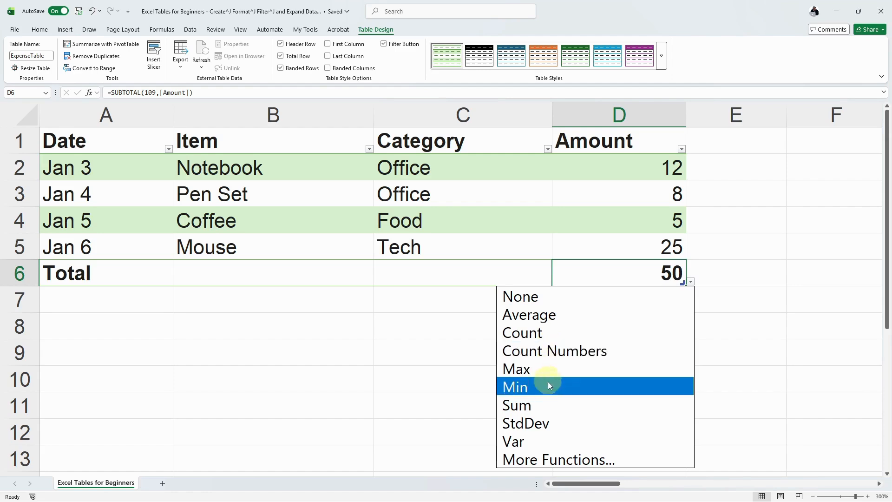
pyautogui.click(547, 413)
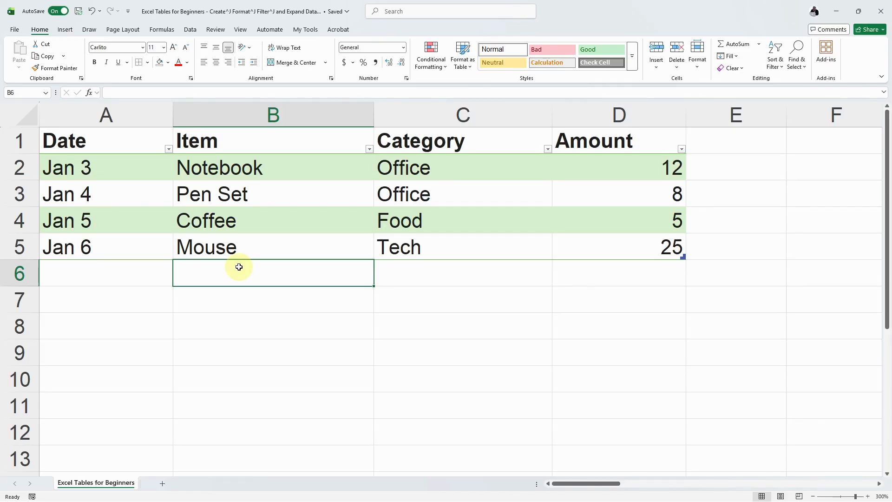
# - Convert the expense table to a normal range, and select A1:D5 to check that it is no longer a table
pyautogui.click(228, 197)
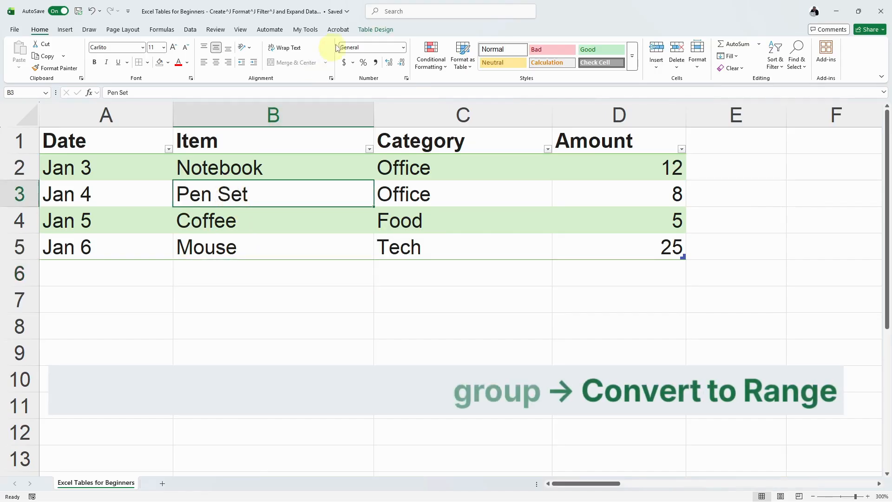
pyautogui.click(370, 29)
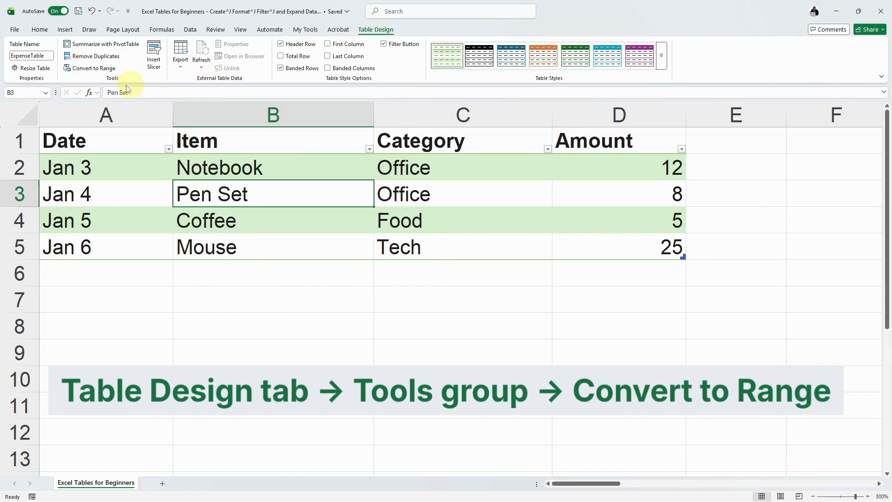
pyautogui.click(94, 70)
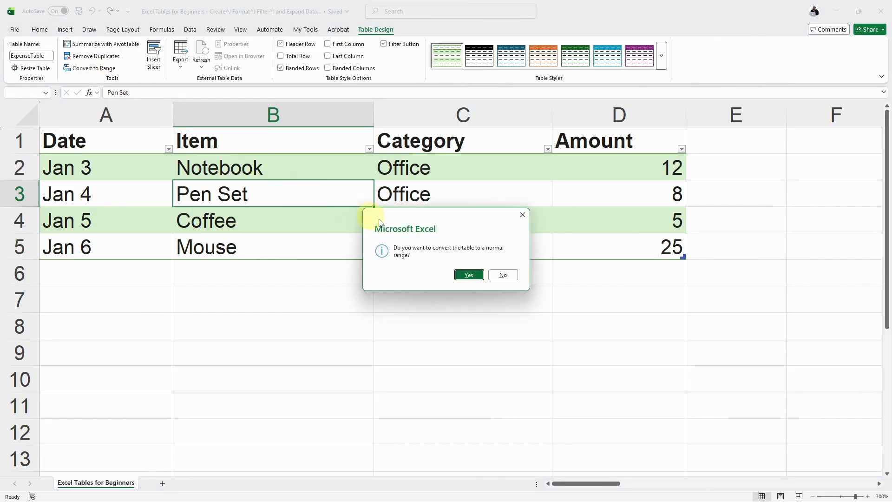
pyautogui.click(474, 278)
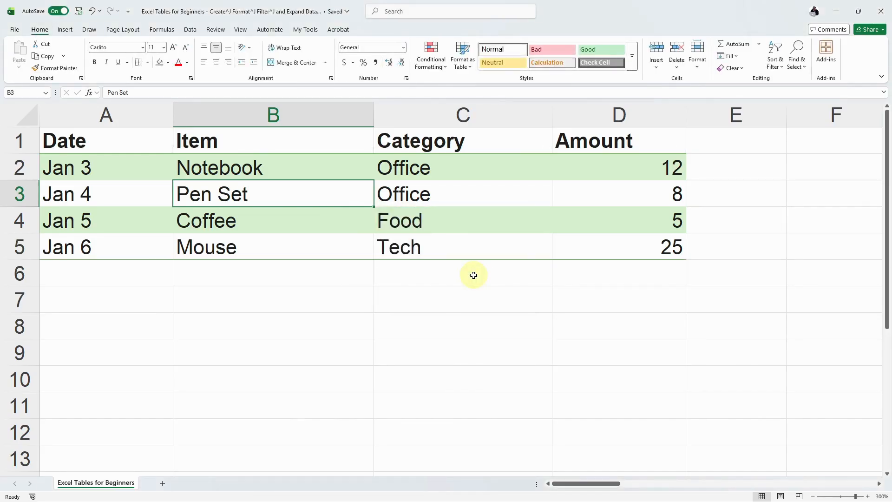
pyautogui.click(396, 213)
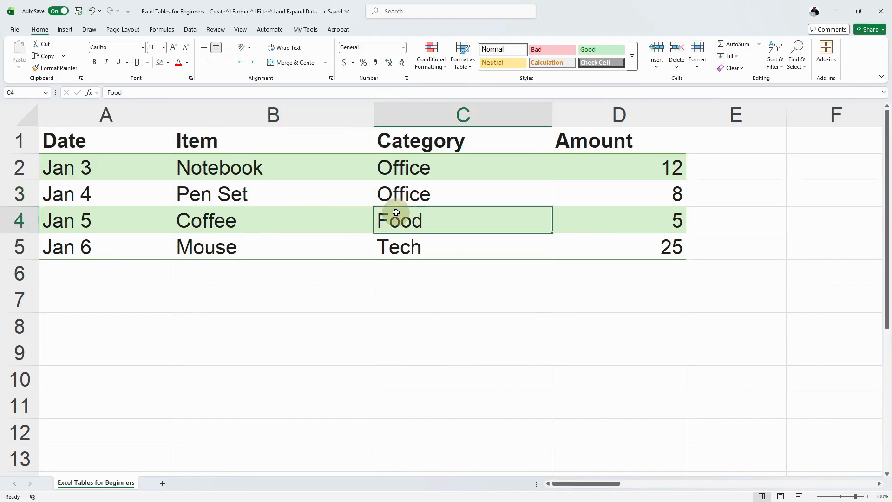
pyautogui.moveTo(120, 138); pyautogui.dragTo(602, 250)
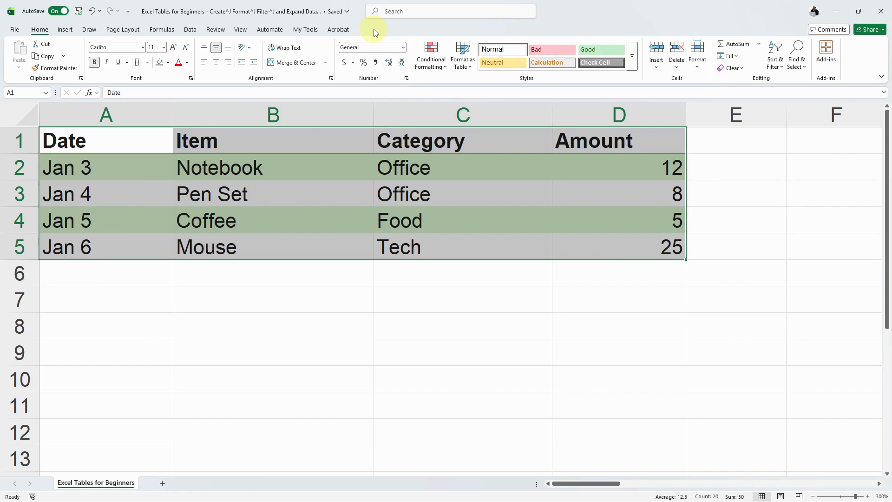
# - Create a table with headers from the plain expense list in A1:D5
pyautogui.click(216, 189)
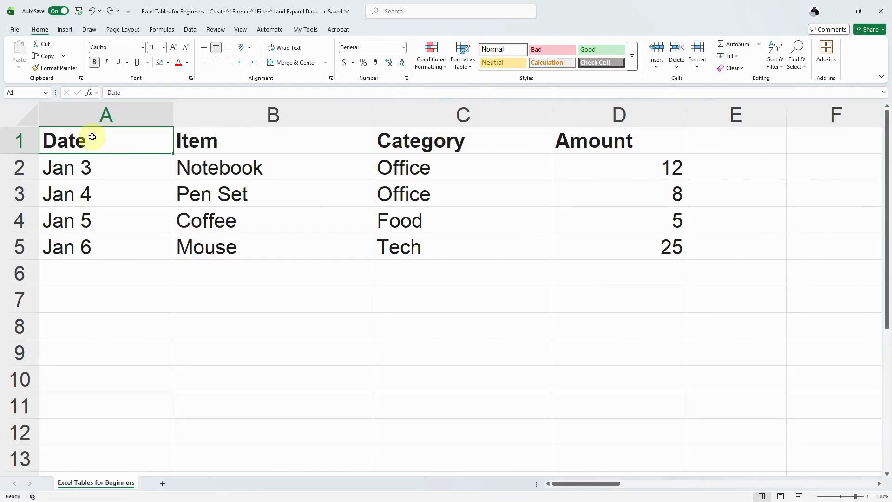
pyautogui.hotkey('ctrl', 't')
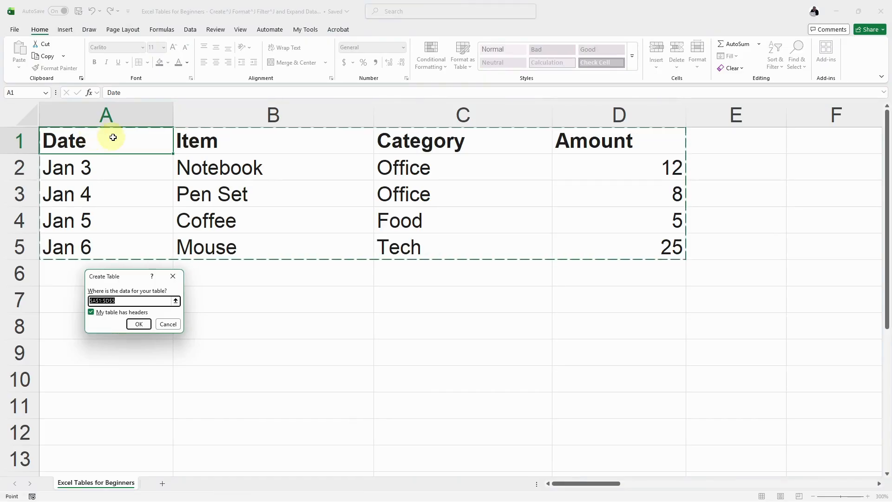
pyautogui.click(138, 324)
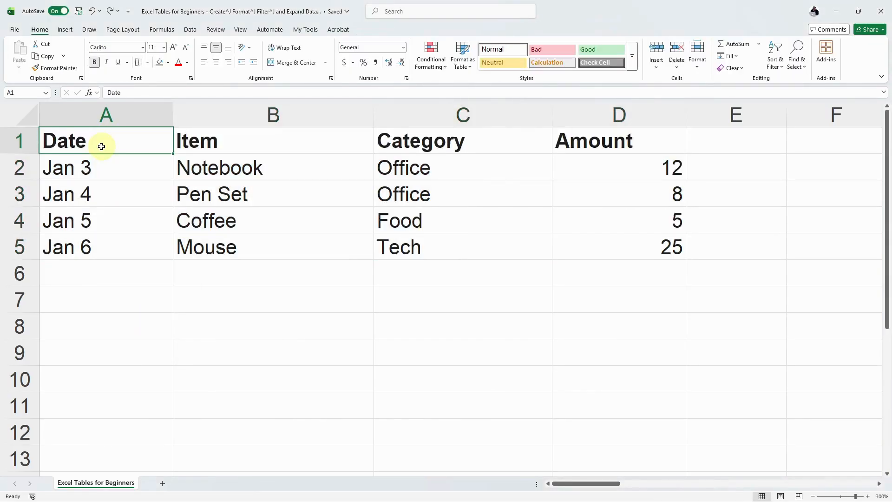
# - Insert a table with headers over A1:D5 in the default style, and undo its creation
pyautogui.click(65, 30)
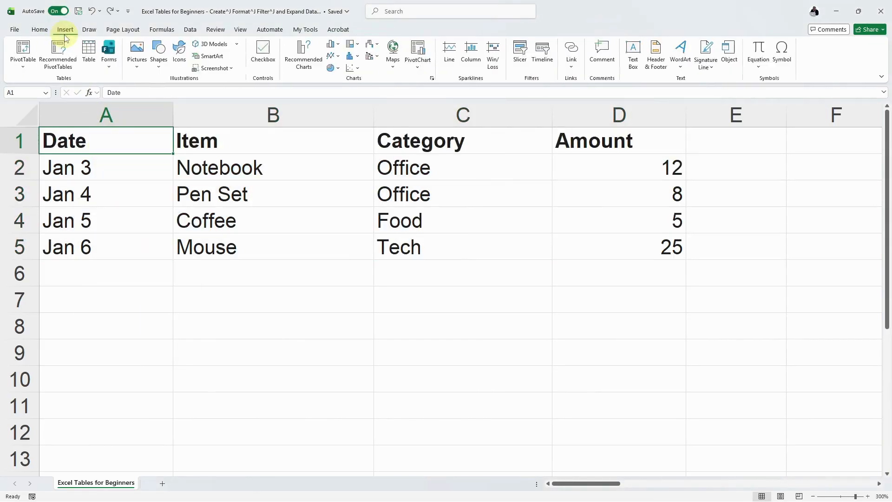
pyautogui.click(86, 60)
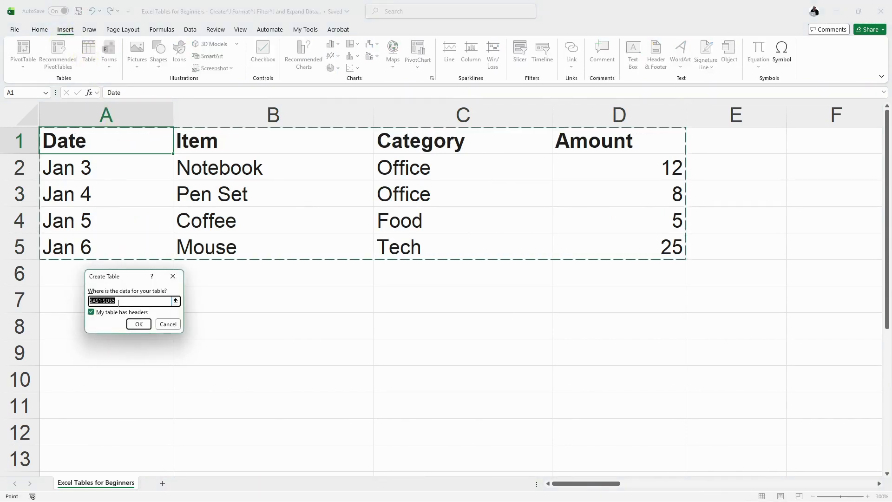
pyautogui.click(130, 327)
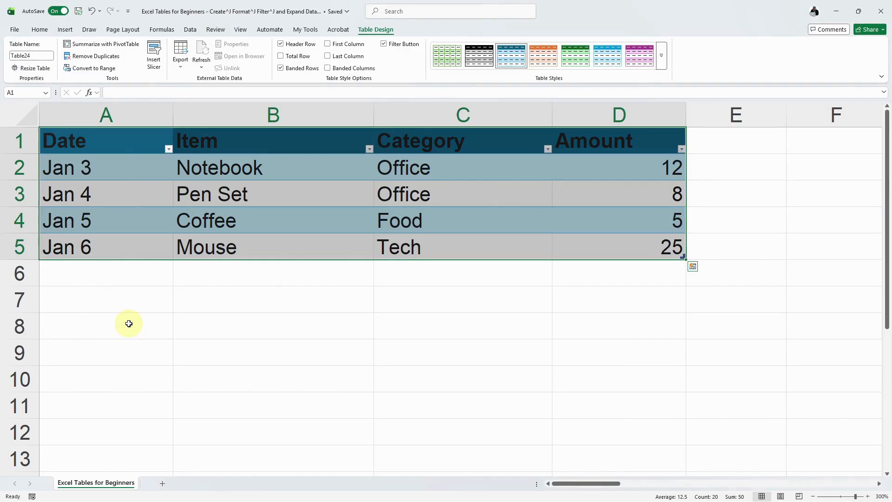
pyautogui.hotkey('ctrl', 'z')
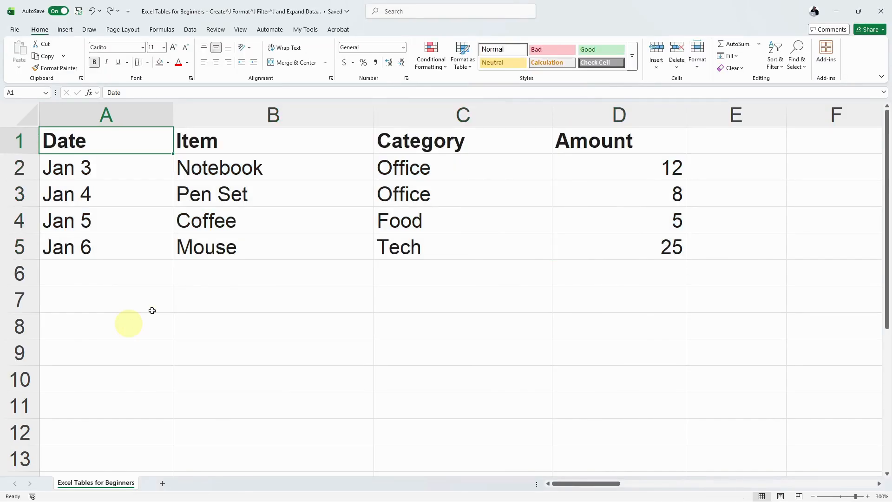
# - Format the expense list A1:D5 as a table with headers, using the light green banded style from the Light group
pyautogui.click(461, 59)
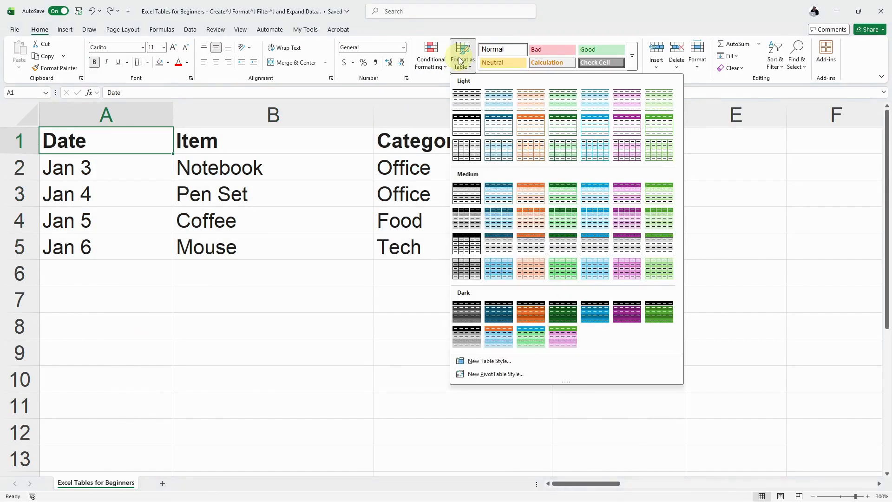
pyautogui.click(649, 96)
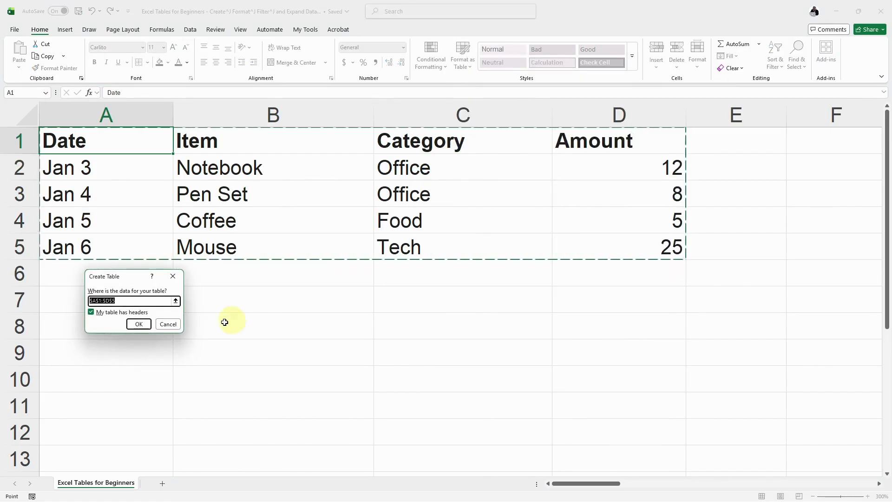
pyautogui.click(147, 325)
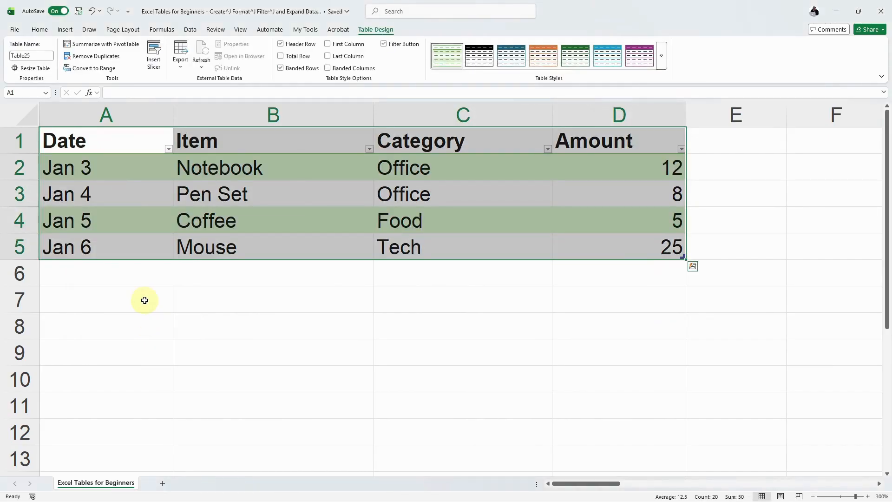
pyautogui.click(145, 300)
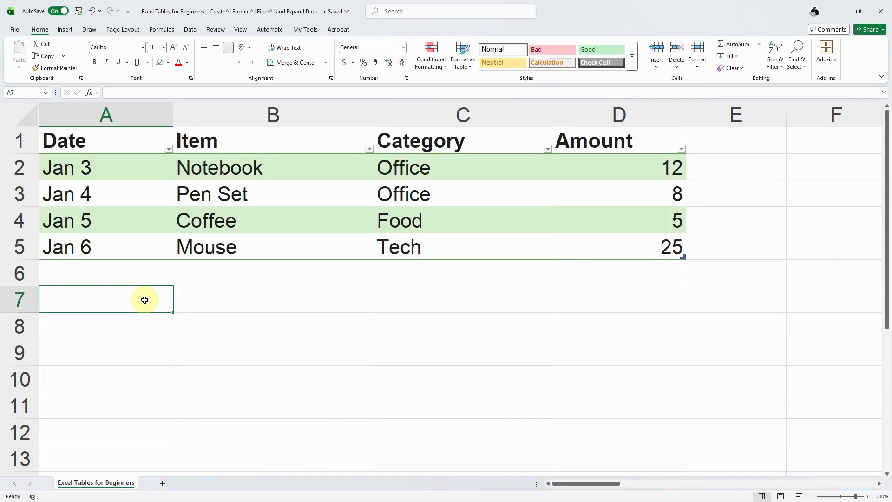